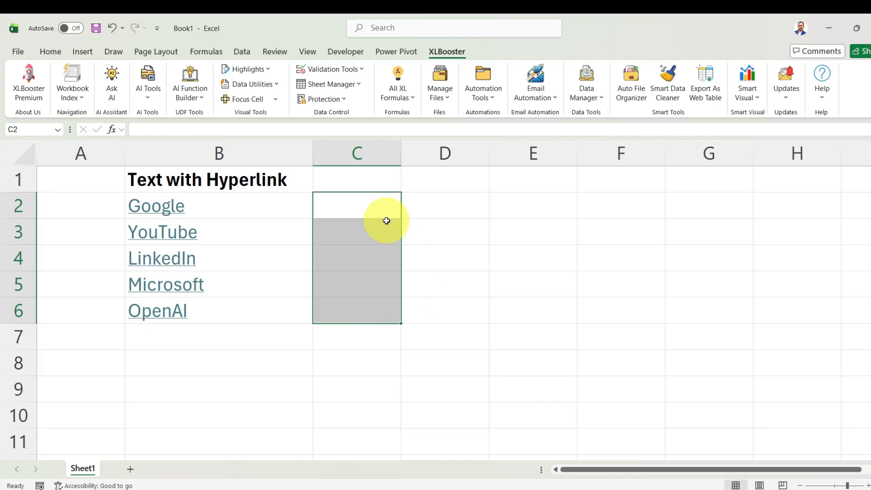
Step: Open the VBA Function Builder from the AI function building tools
left_click(191, 94)
left_click(226, 115)
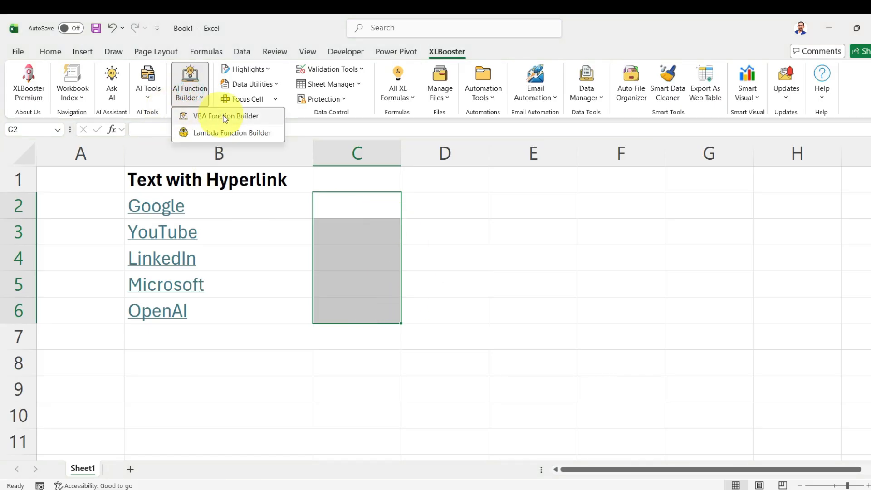
left_click_drag(273, 59, 533, 39)
mouse_move(506, 284)
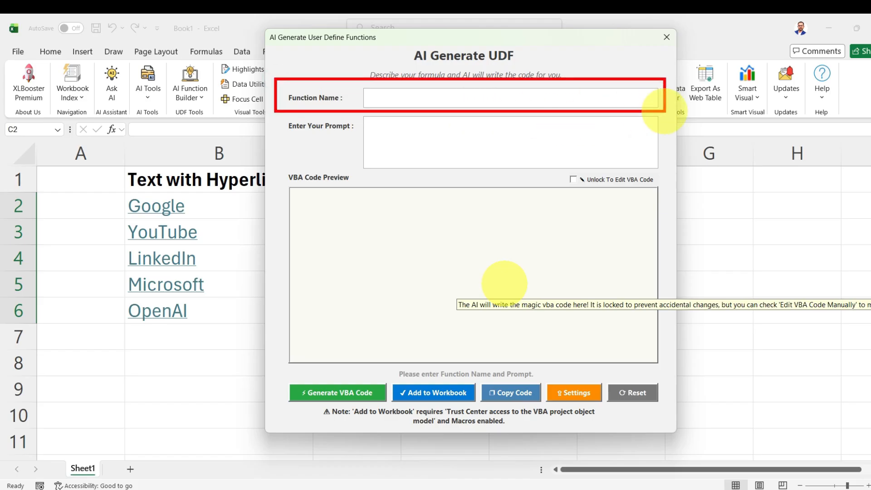
mouse_move(278, 119)
left_mouse_down()
mouse_move(408, 154)
mouse_move(634, 179)
mouse_move(669, 171)
left_mouse_up()
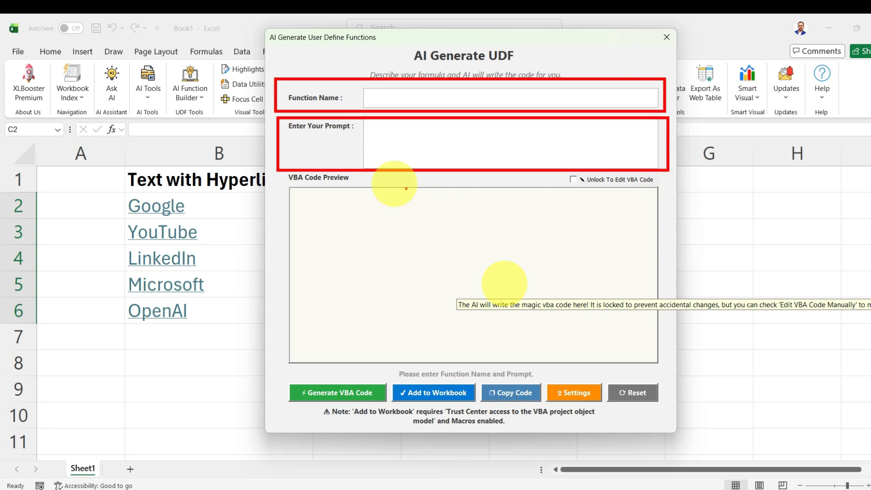
mouse_move(289, 182)
left_mouse_down()
mouse_move(386, 346)
mouse_move(608, 369)
mouse_move(668, 364)
left_mouse_up()
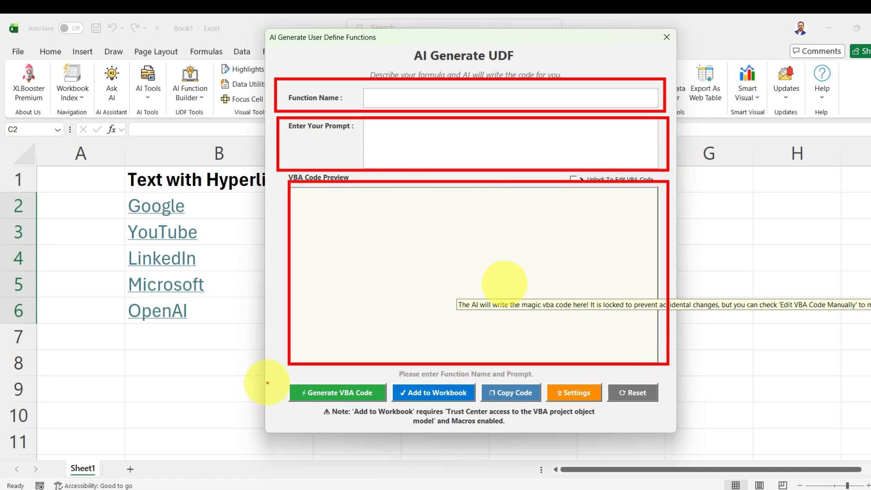
left_click_drag(312, 406, 273, 463)
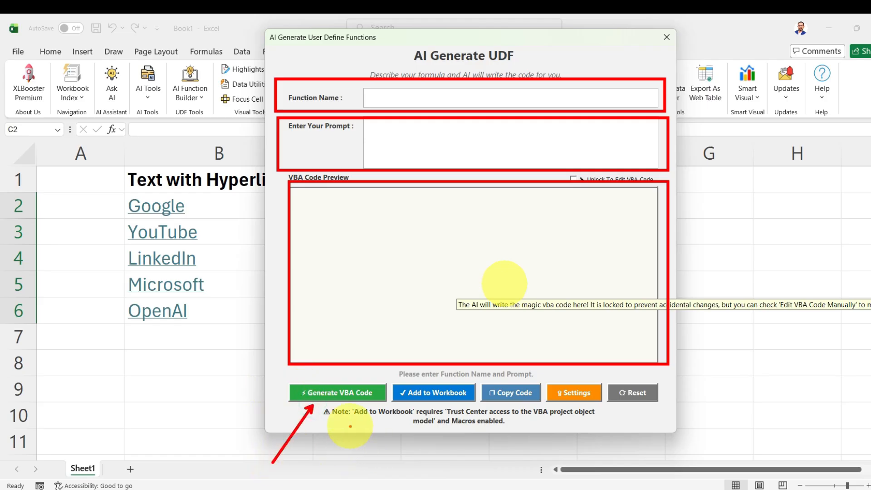
left_click_drag(447, 405, 475, 470)
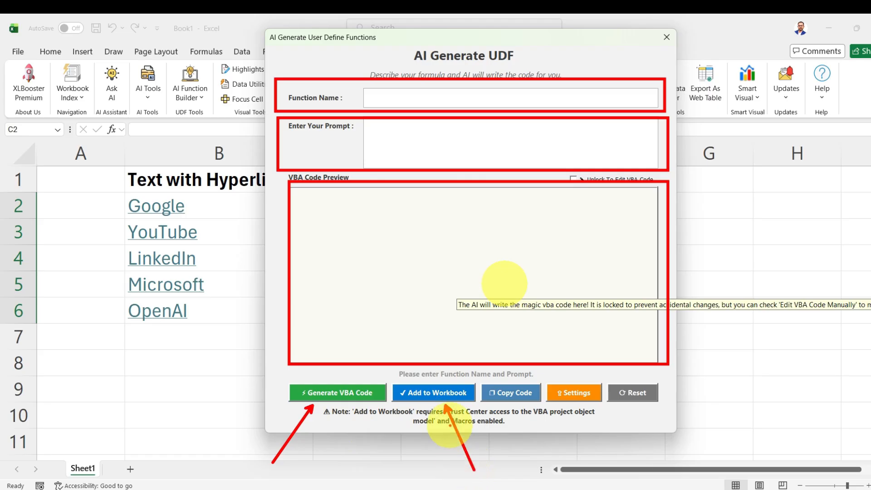
left_click_drag(512, 405, 539, 480)
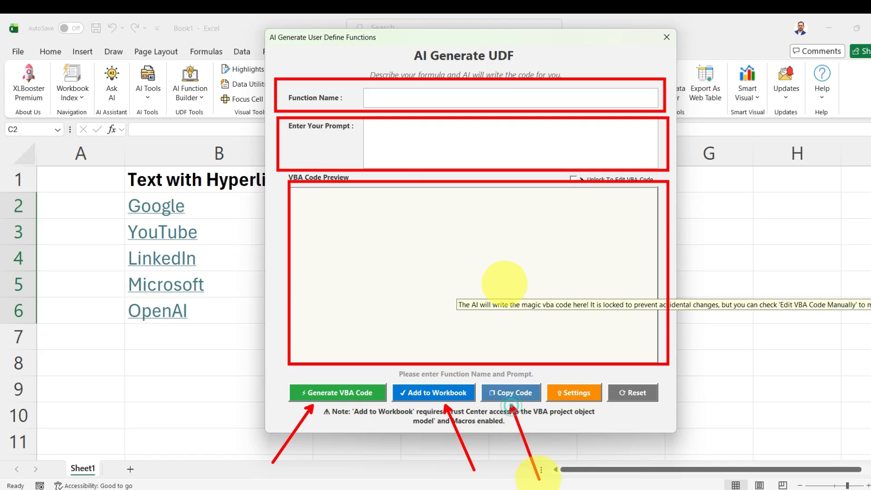
left_click_drag(584, 406, 613, 476)
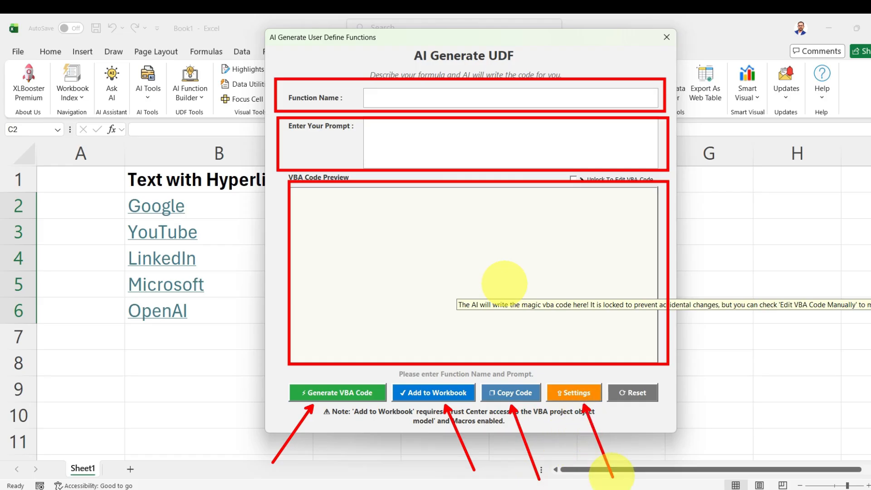
left_click_drag(636, 405, 663, 488)
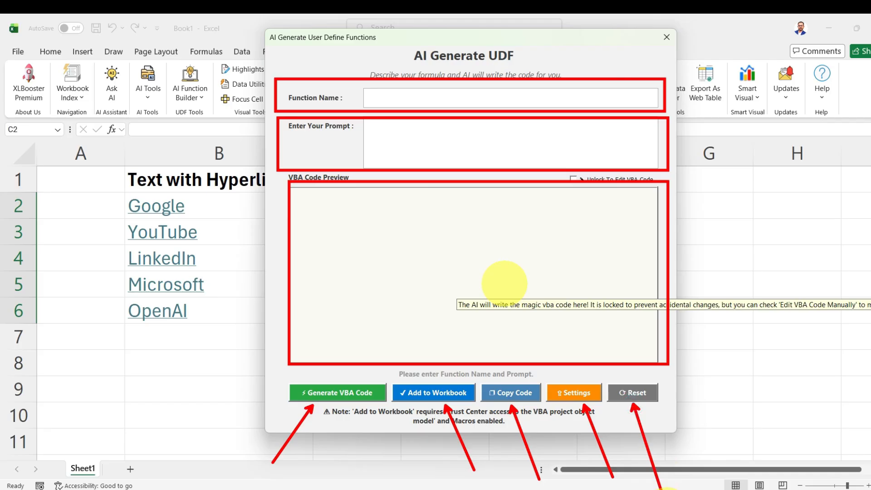
key("Escape")
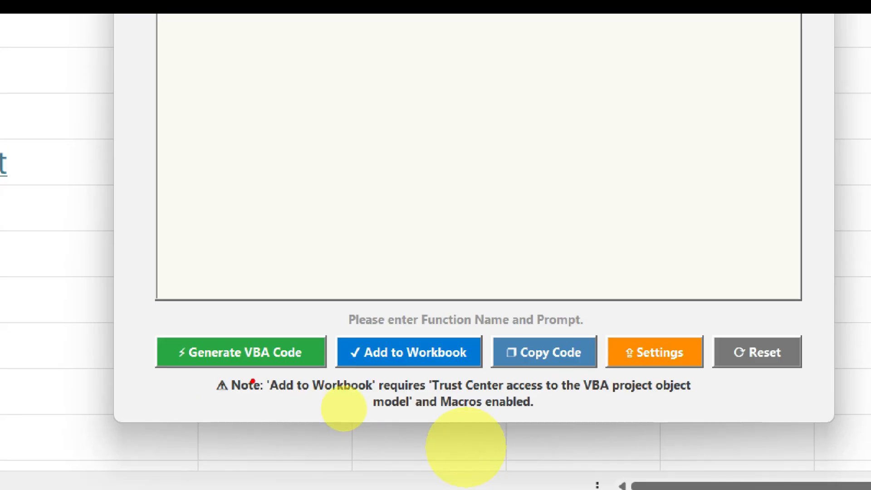
mouse_move(215, 370)
left_mouse_down()
mouse_move(726, 417)
mouse_move(842, 417)
mouse_move(723, 415)
left_mouse_up()
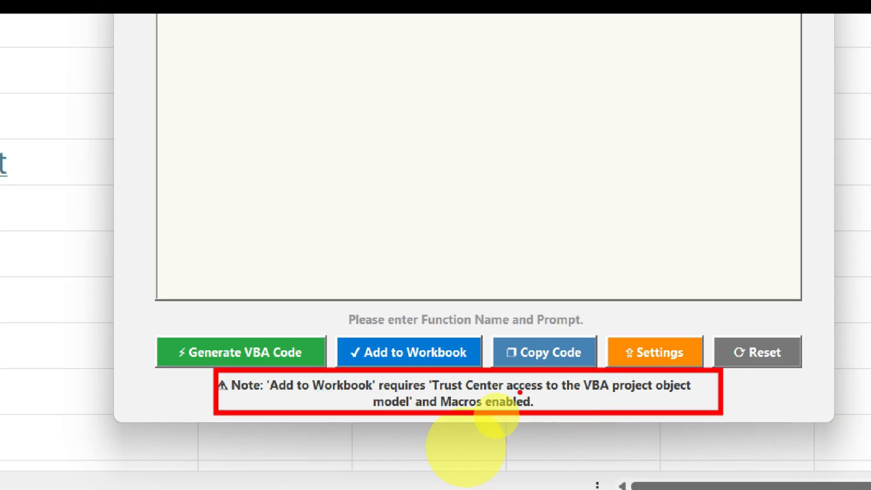
mouse_move(434, 393)
left_mouse_down()
mouse_move(574, 403)
mouse_move(544, 392)
left_mouse_up()
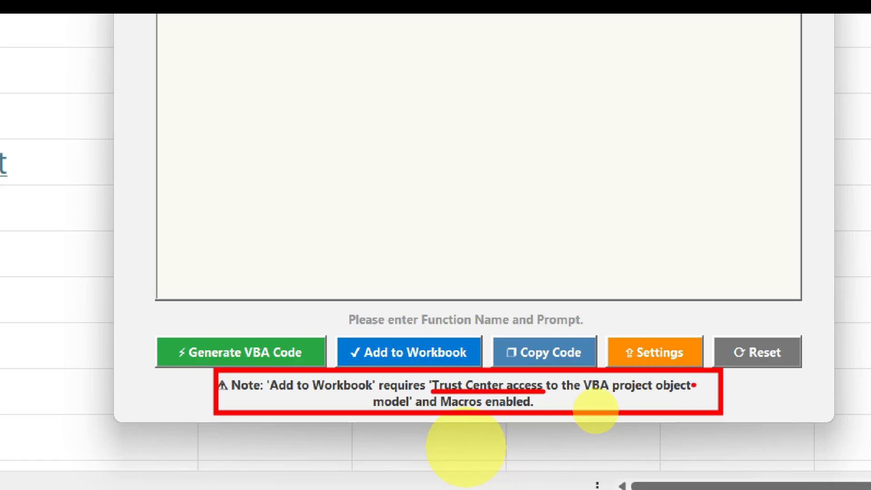
key("Escape")
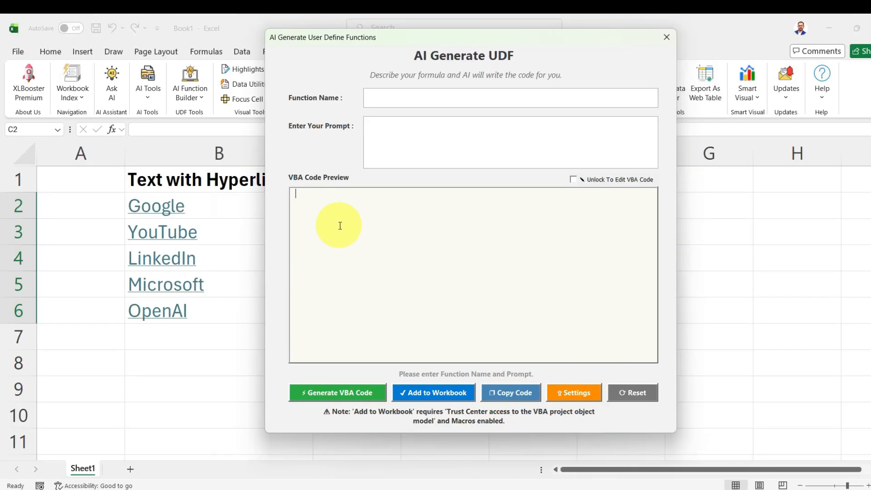
Step: Set the name of the new AI-generated function to ExtractHyperlink
left_click(383, 95)
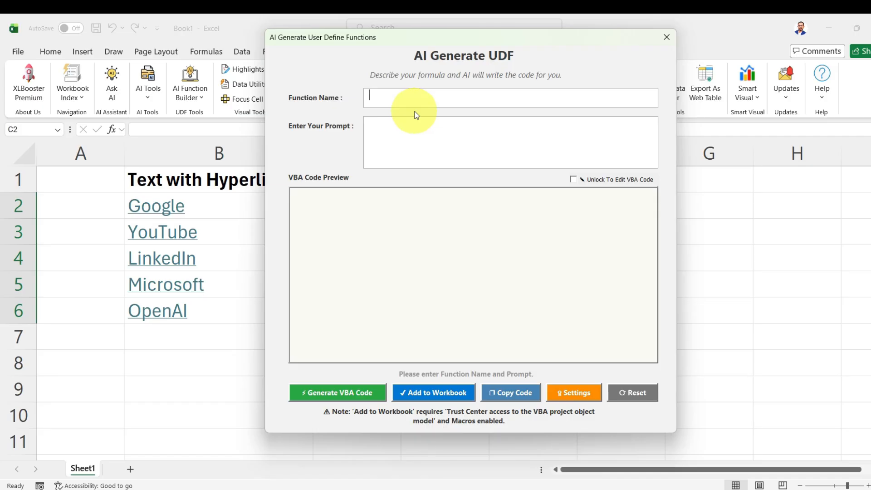
type("Extract")
key("BackSpace")
type("Hyperlink")
Step: Generate VBA code with the prompt "I have hyperlink text in a cell and i want to extract the link from that hyperlink text in another cell"
left_click(418, 131)
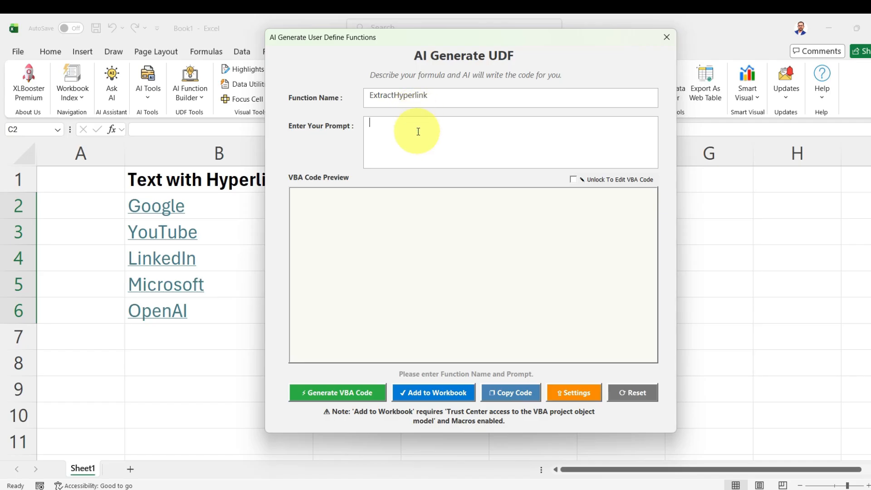
type("I have hyperlink")
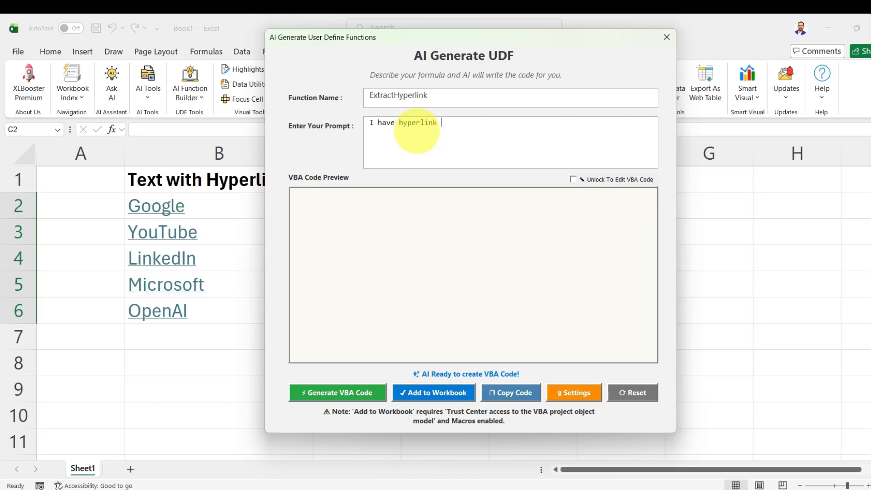
type(" text in a cell and i want to extract the link form the")
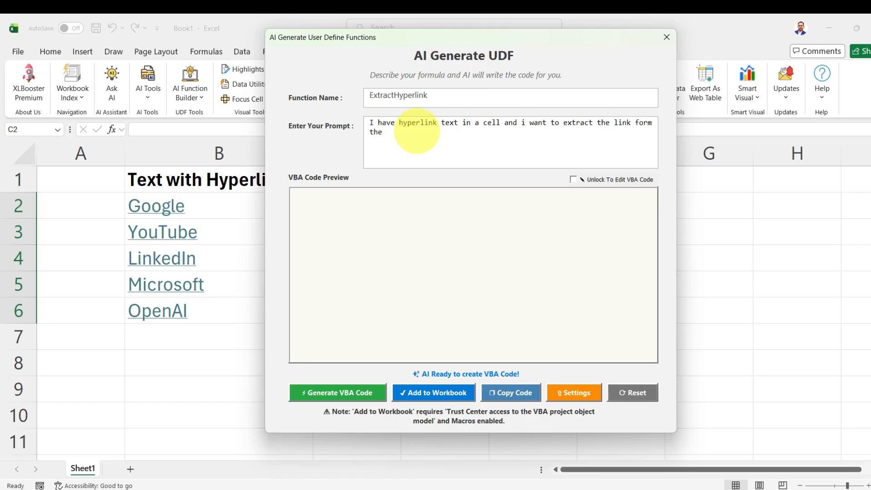
key("BackSpace")
key("BackSpace")
key("BackSpace")
key("BackSpace")
key("BackSpace")
key("BackSpace")
key("BackSpace")
type("rom that hyperlink text")
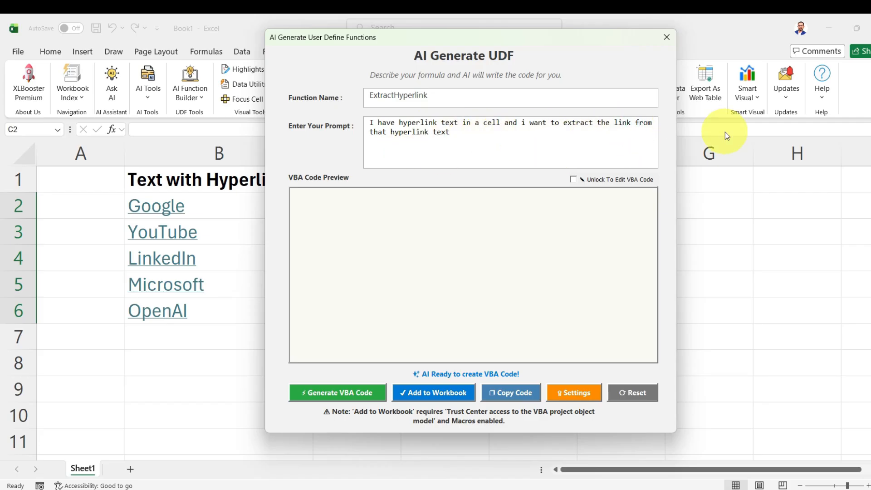
type("n another cell")
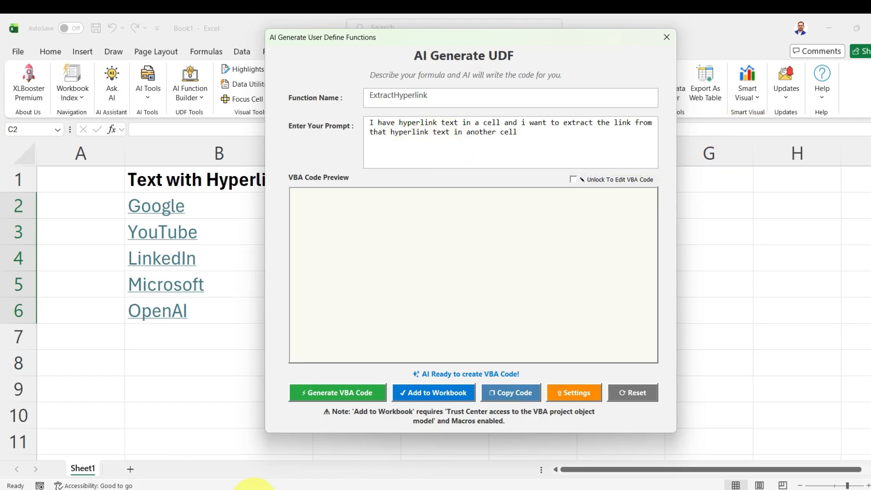
left_click(349, 393)
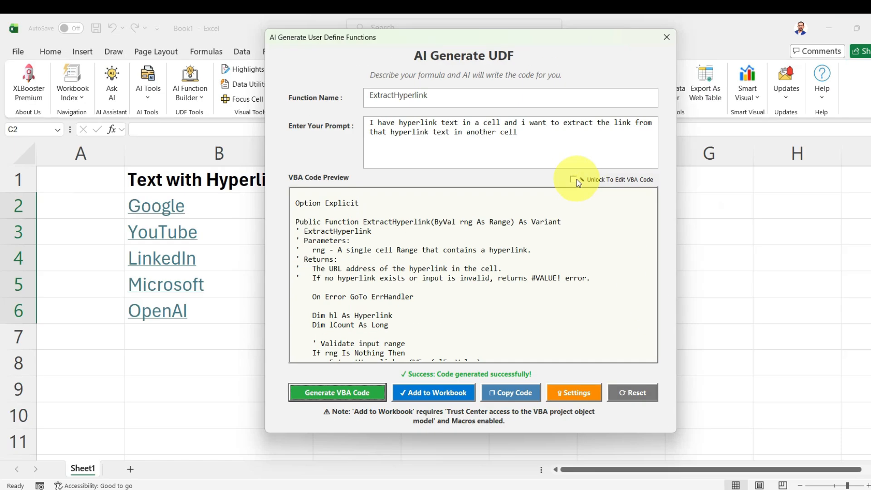
Step: Unlock the generated VBA code for editing and add the ExtractHyperlink function to the workbook
left_click(558, 171)
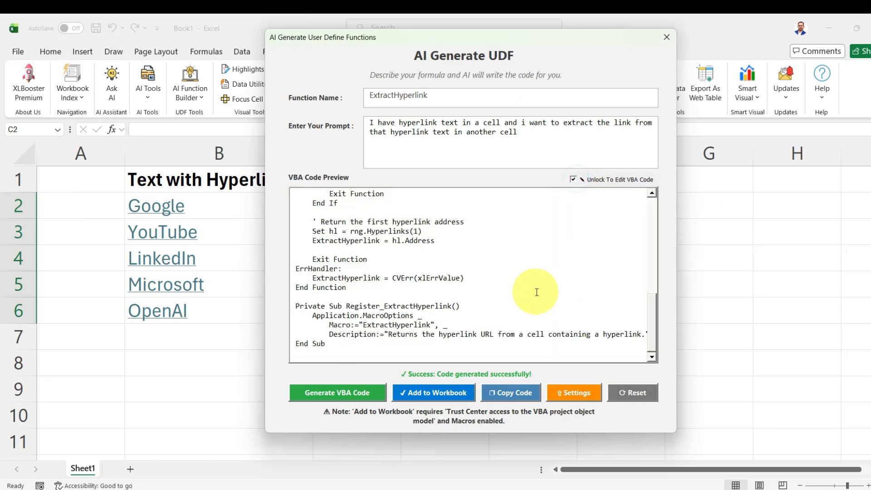
left_click_drag(654, 341, 655, 211)
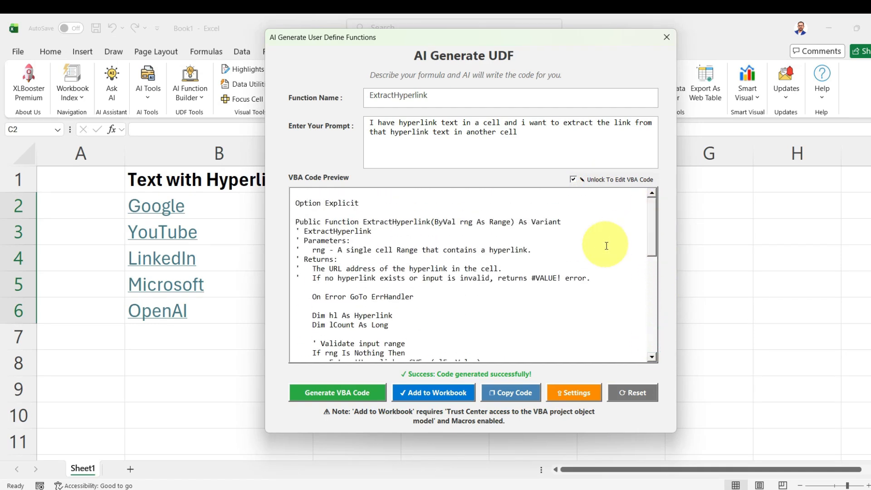
left_click_drag(652, 244, 655, 345)
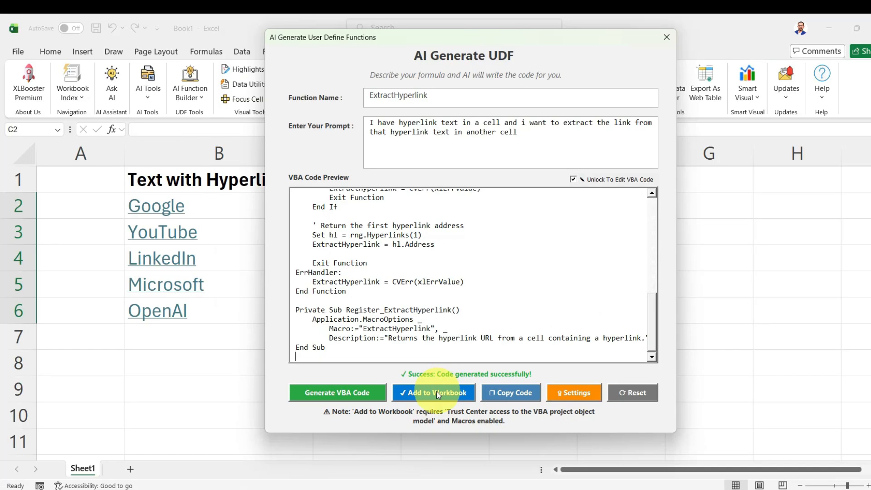
left_click(437, 392)
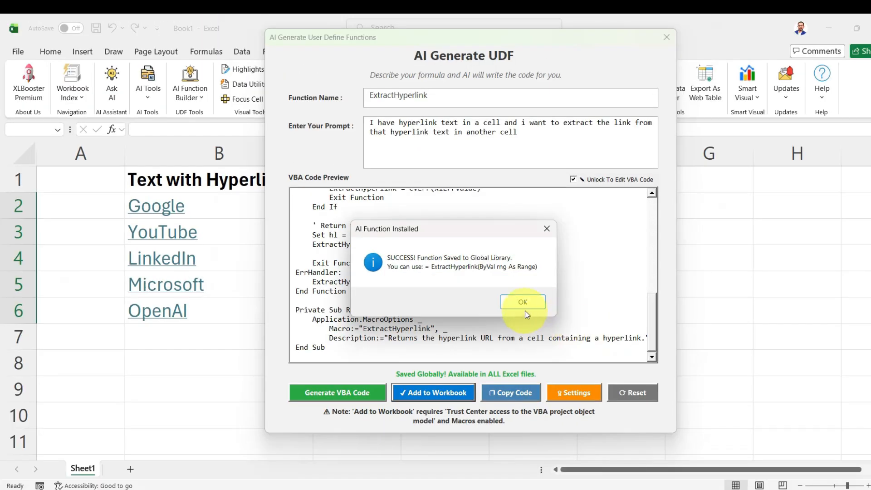
left_click(556, 324)
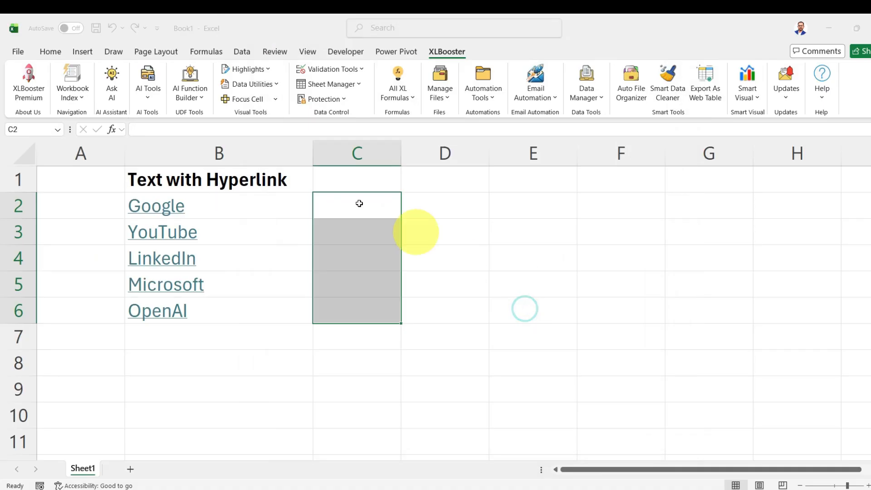
Step: Enter the formula =ExtractHyperlink(B2) in cell C2 to return the link behind the Google text
left_click(359, 199)
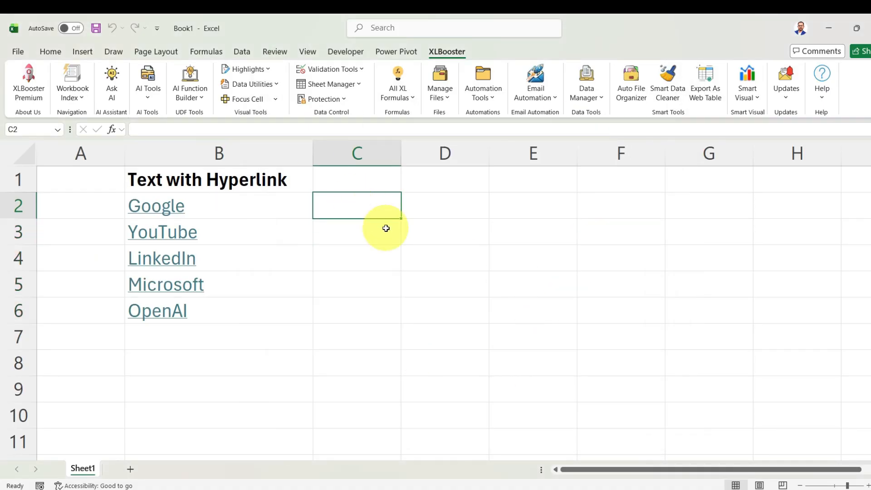
type("=ex")
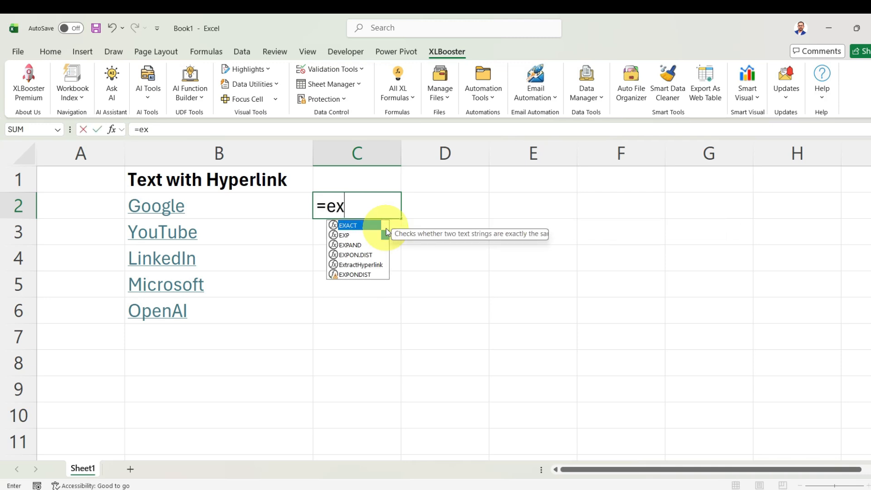
key("Down")
key("Down")
key("Down")
key("Down")
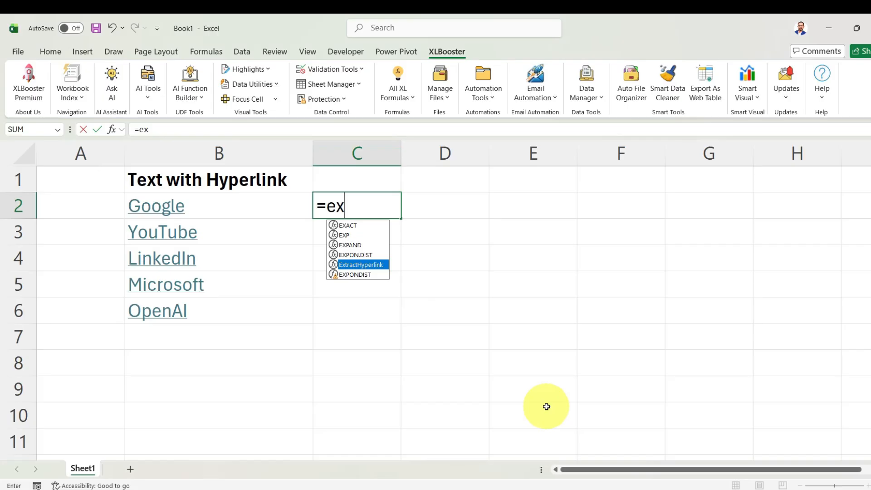
type("tr")
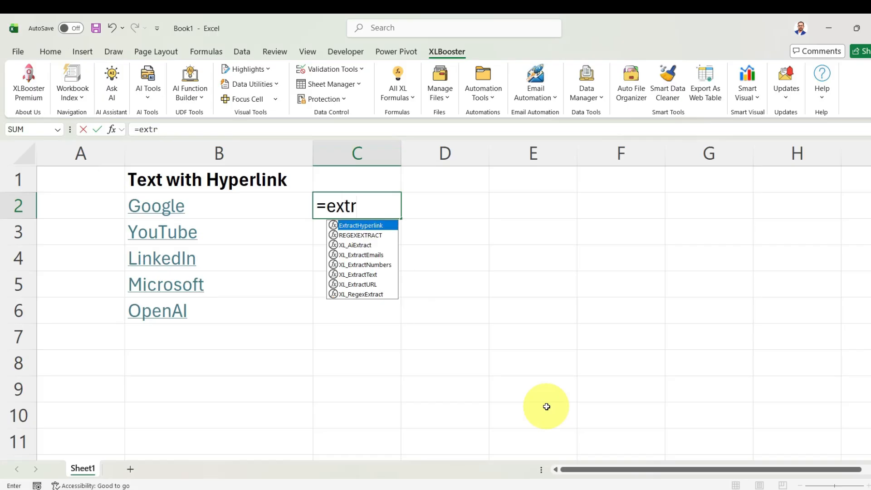
key("Tab")
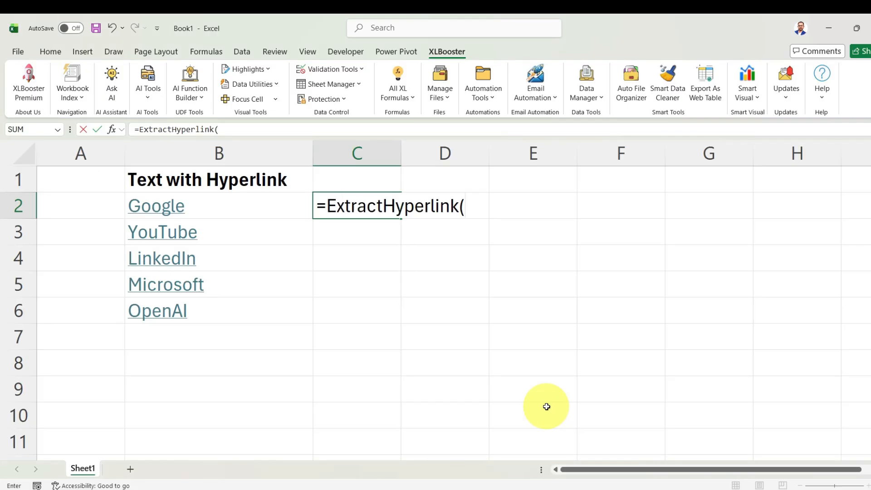
key("Left")
key("Return")
Step: Fill the ExtractHyperlink formula from C2 down through C6
key("Up")
key("shift+Down")
key("shift+Down")
key("shift+Down")
key("shift+Down")
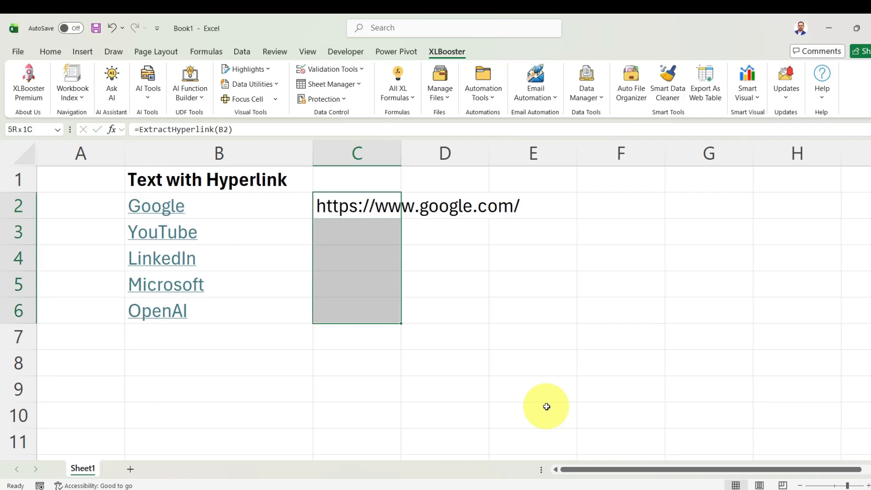
key("ctrl+d")
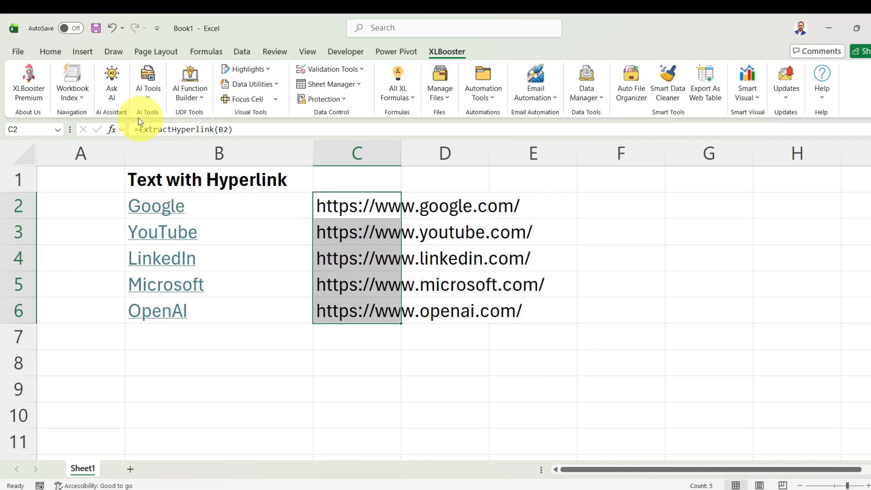
left_click(198, 99)
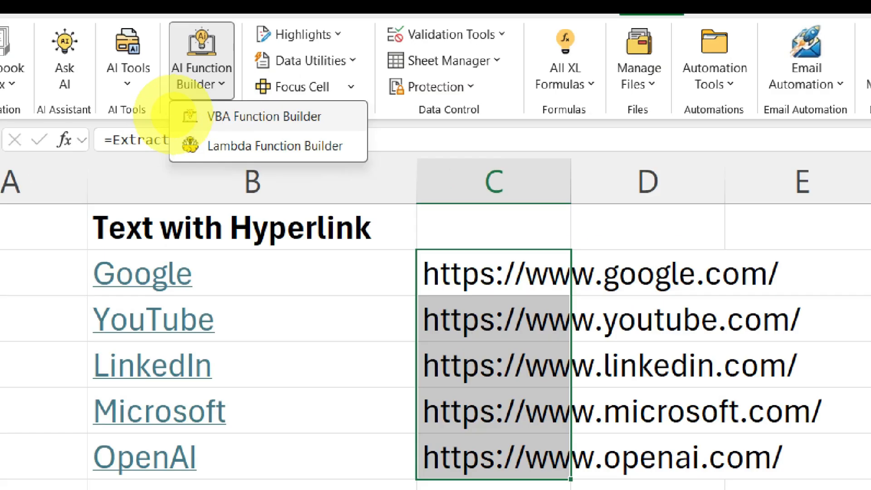
left_click(175, 116)
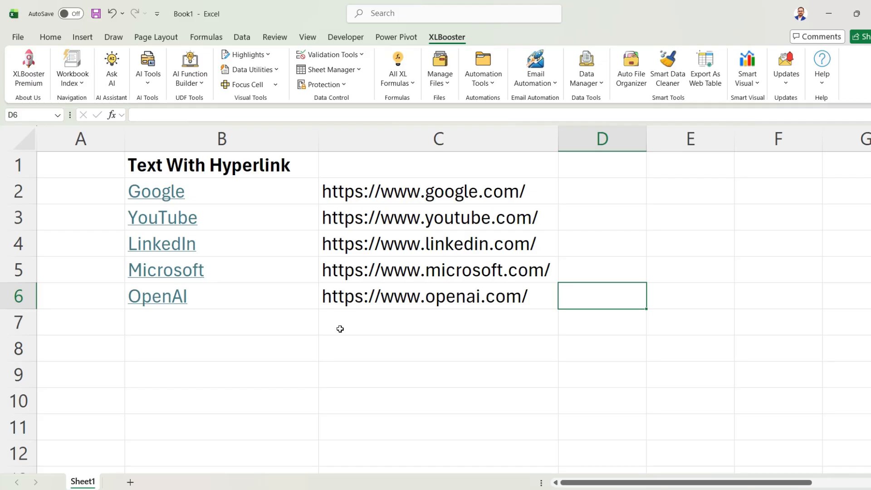
Step: Deactivate mod_ExtractHyperlink in the VBA Function Builder's AI Function Manager and apply the change to the formula library
left_click(191, 82)
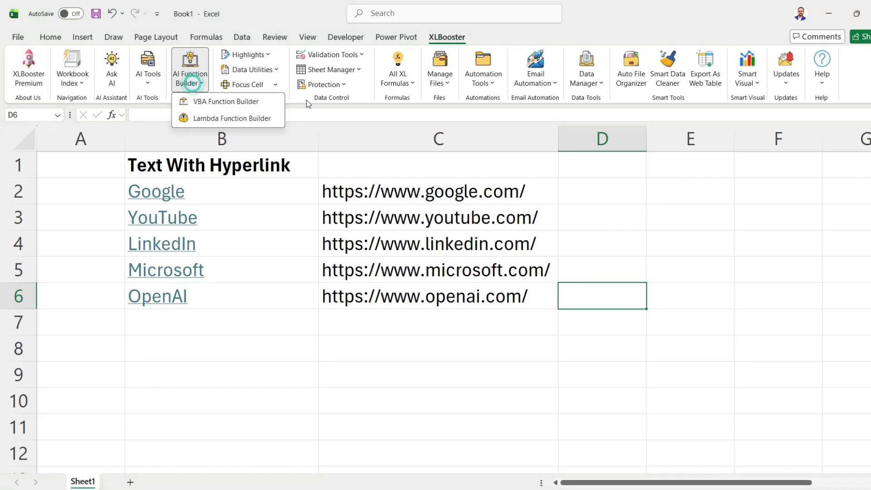
left_click(224, 102)
left_click_drag(228, 56, 393, 39)
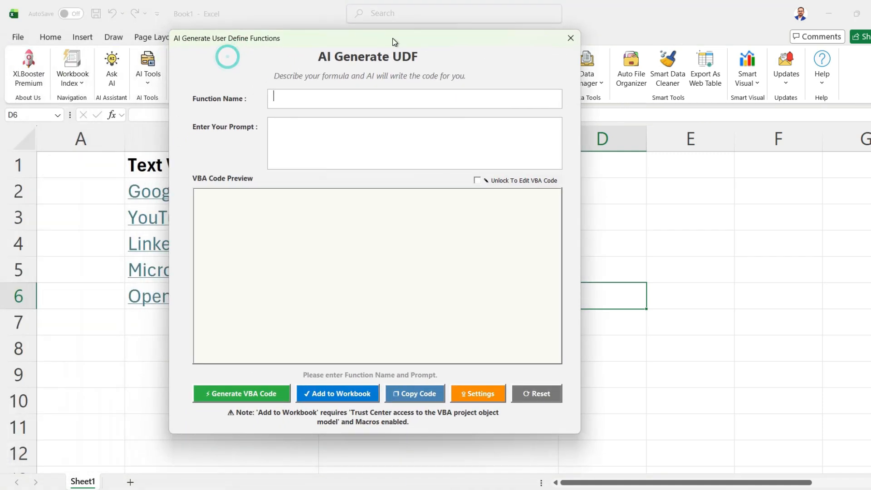
left_click(476, 394)
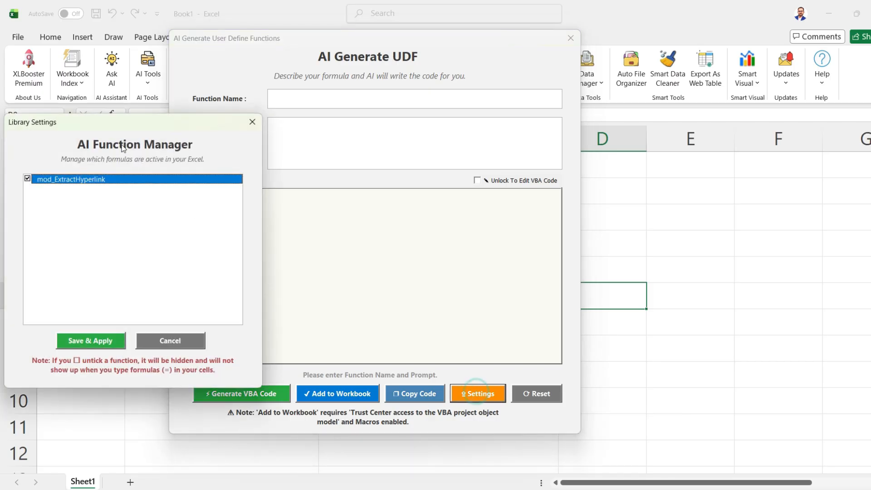
left_click_drag(136, 126, 383, 109)
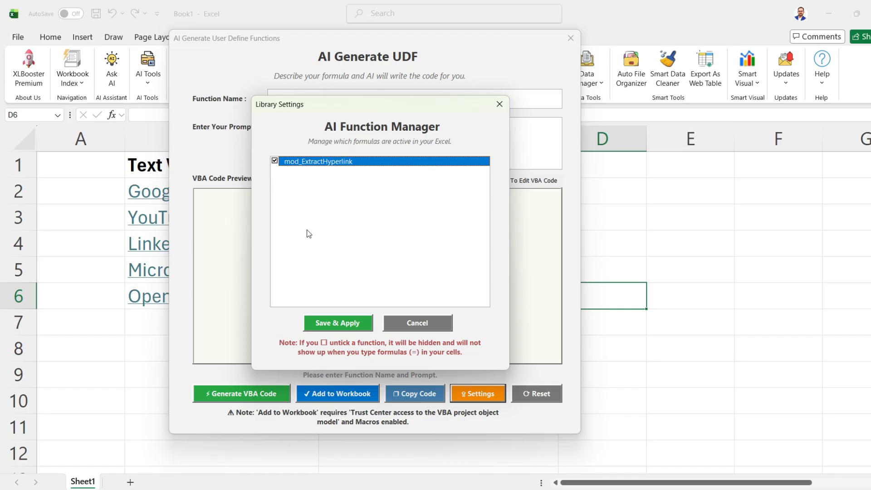
mouse_move(268, 155)
left_mouse_down()
mouse_move(452, 282)
mouse_move(465, 281)
left_mouse_up()
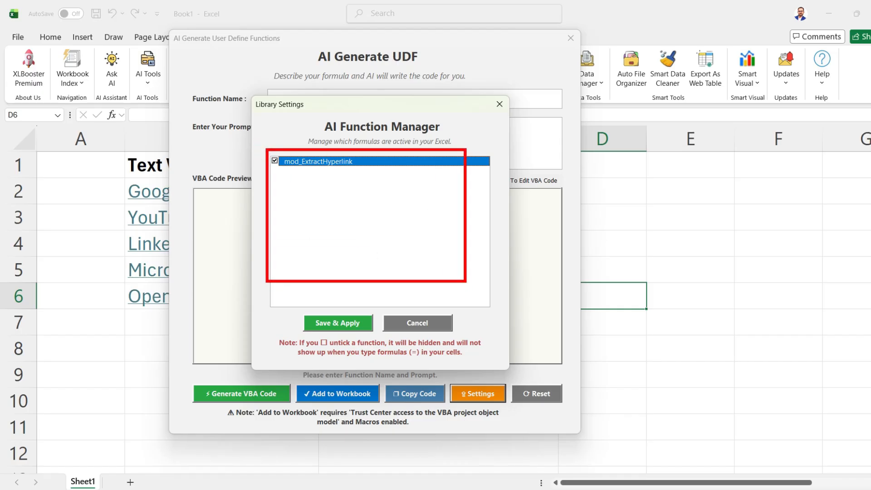
left_click_drag(278, 169, 305, 236)
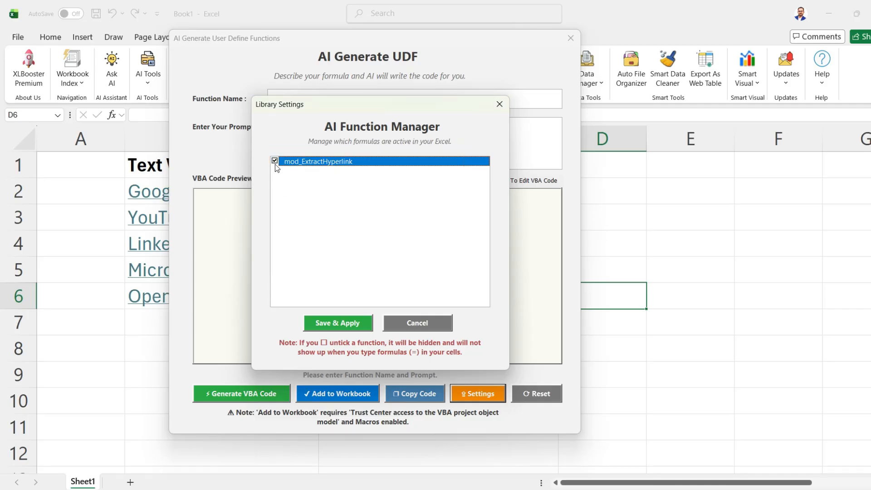
left_click(275, 161)
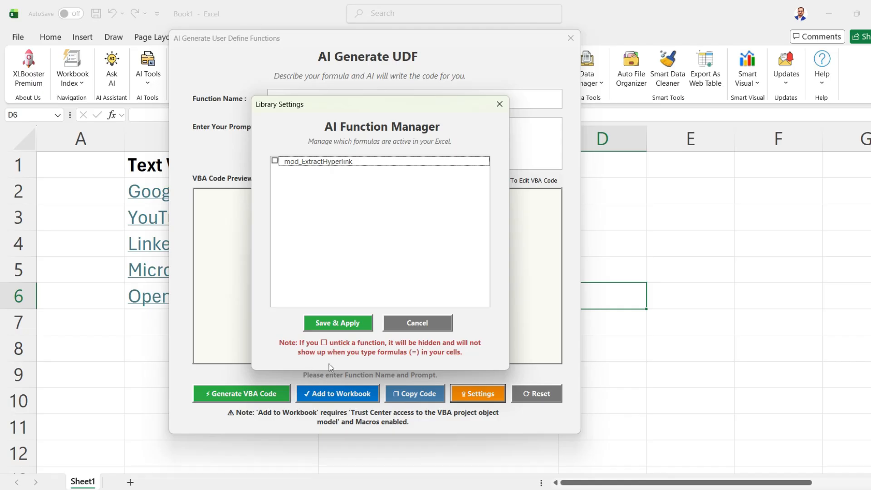
left_click(334, 323)
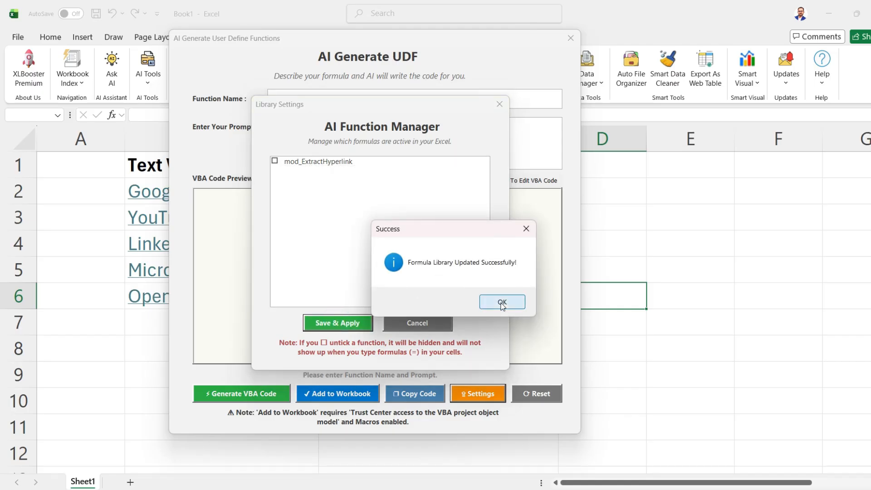
left_click(501, 302)
left_click(571, 37)
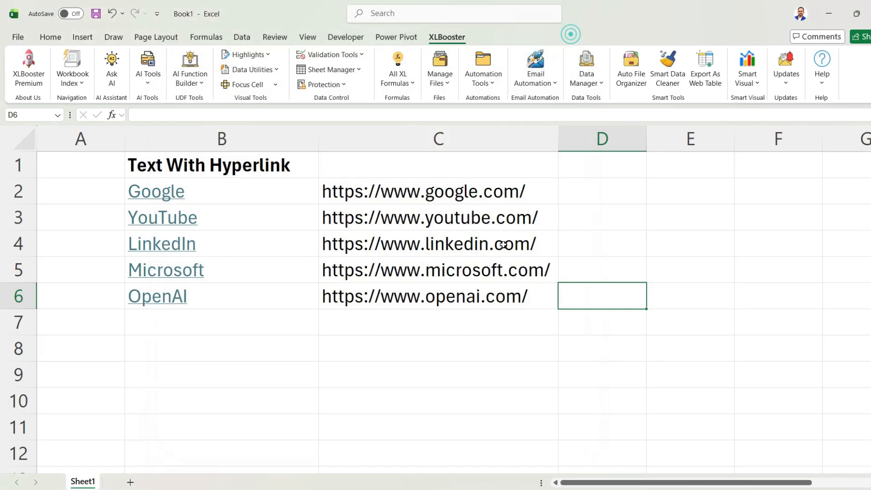
Step: Check in cell D2 whether ExtractHyperlink is offered among the formula suggestions for =extra, and leave the cell empty
left_click(582, 200)
type("=etxt")
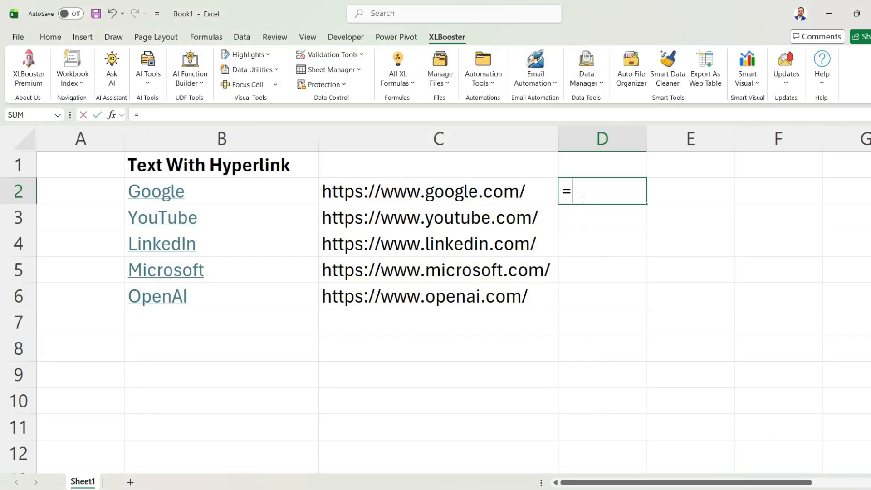
key("BackSpace")
key("BackSpace")
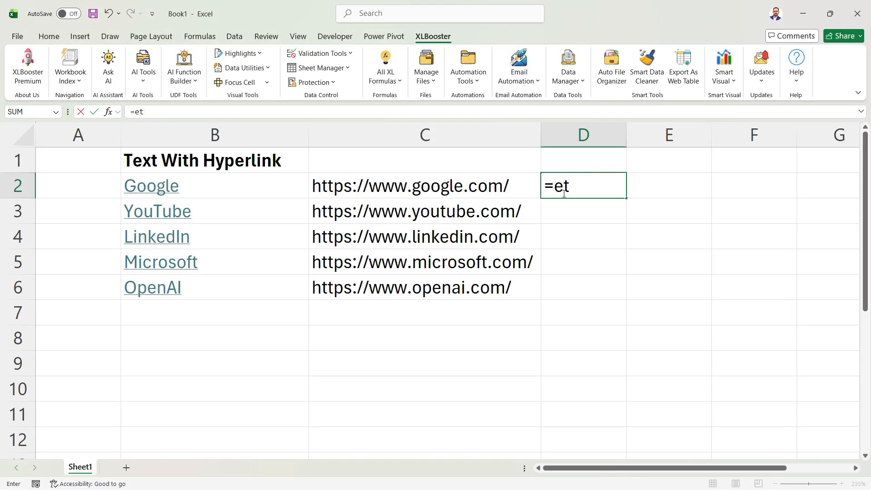
key("BackSpace")
type("xtra")
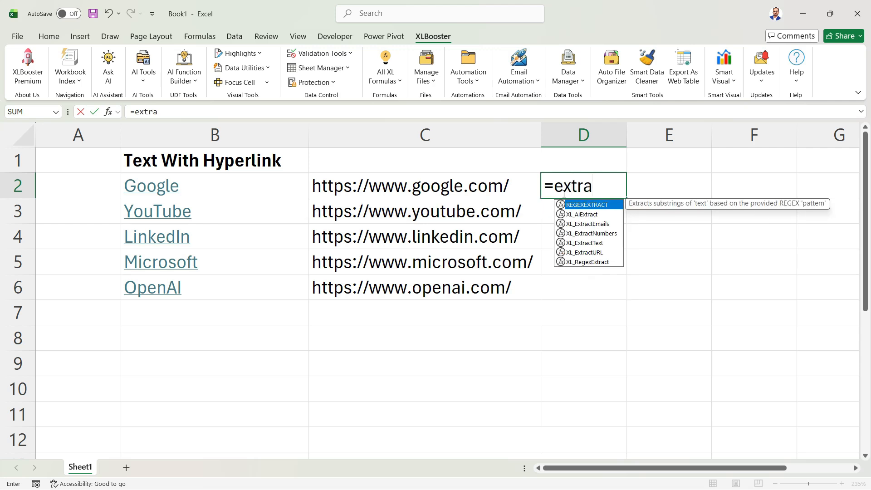
key("Escape")
key("Escape")
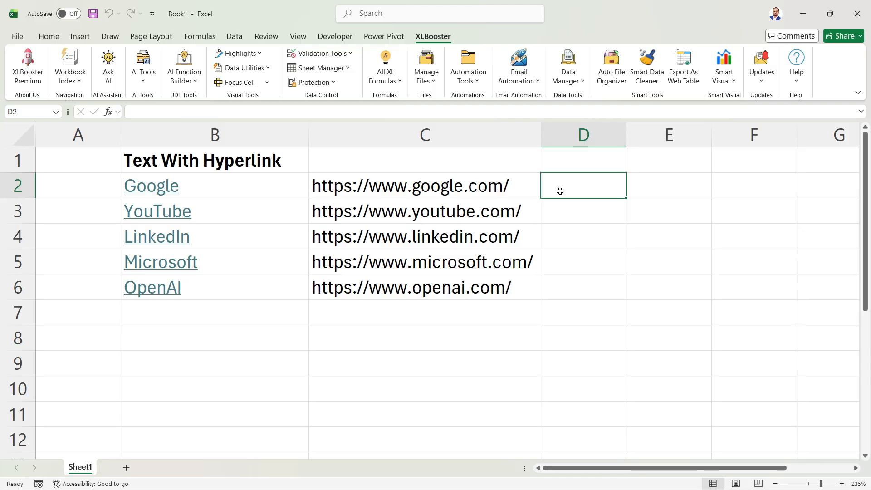
Step: Reactivate mod_ExtractHyperlink in the VBA Function Builder's AI Function Manager and save the formula library
left_click(193, 80)
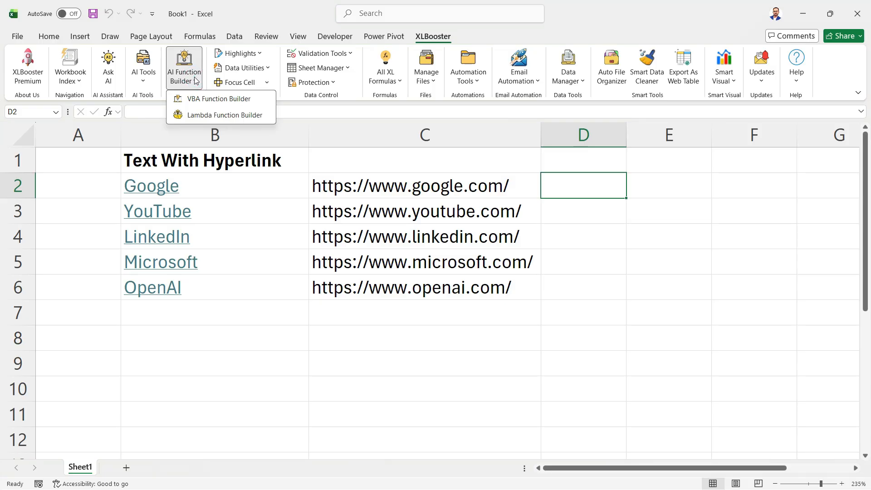
left_click(233, 102)
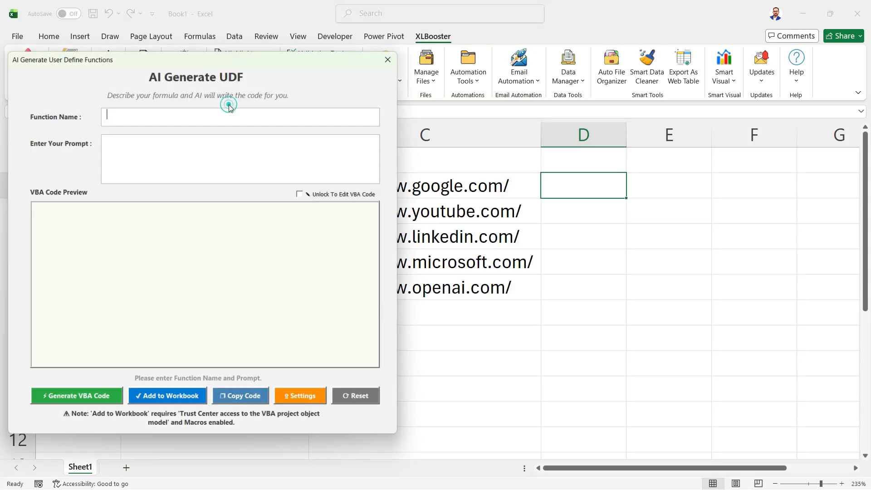
left_click(312, 399)
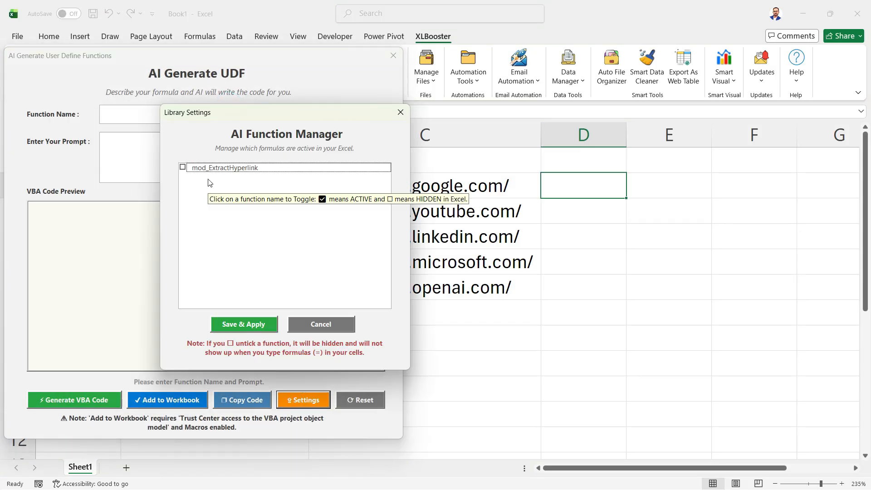
left_click(183, 167)
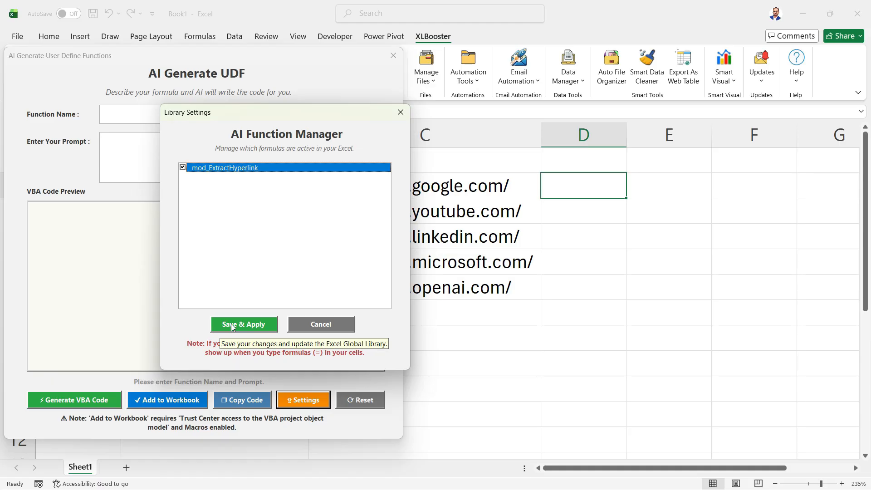
left_click(249, 325)
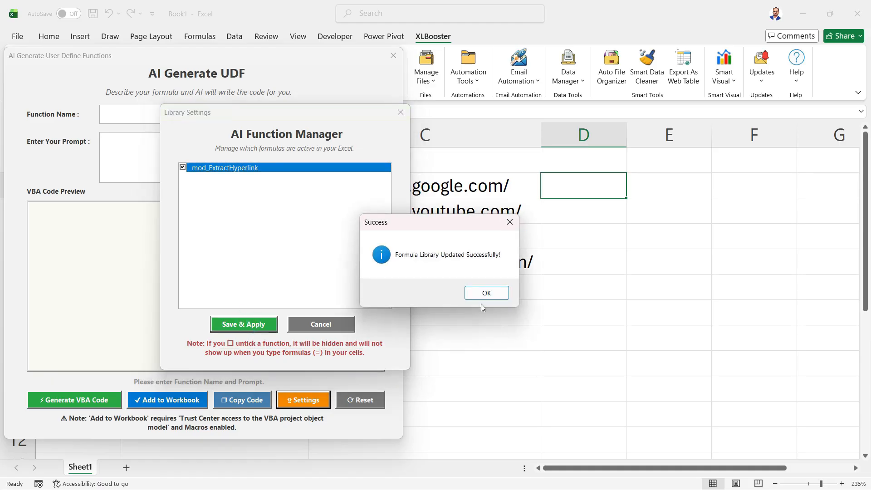
left_click(484, 291)
left_click(394, 57)
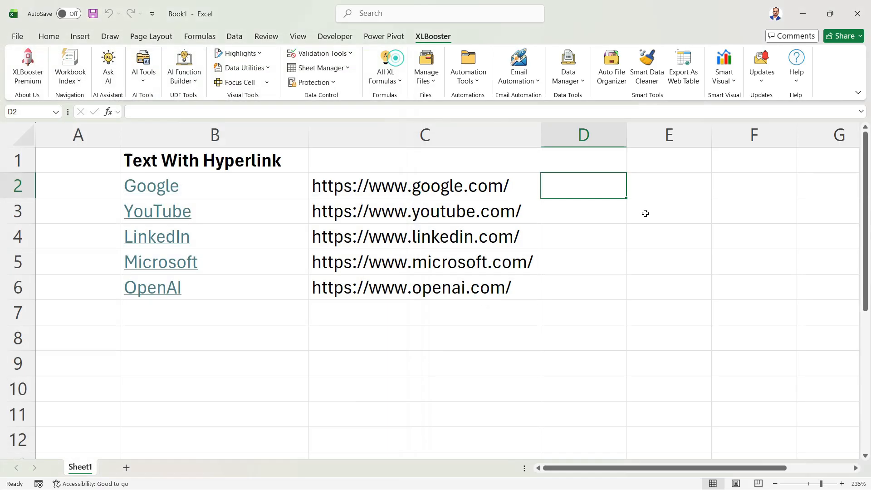
Step: Enter the formula =ExtractHyperlink(B2) in cell D2 to return the link behind the Google text
type("=extr")
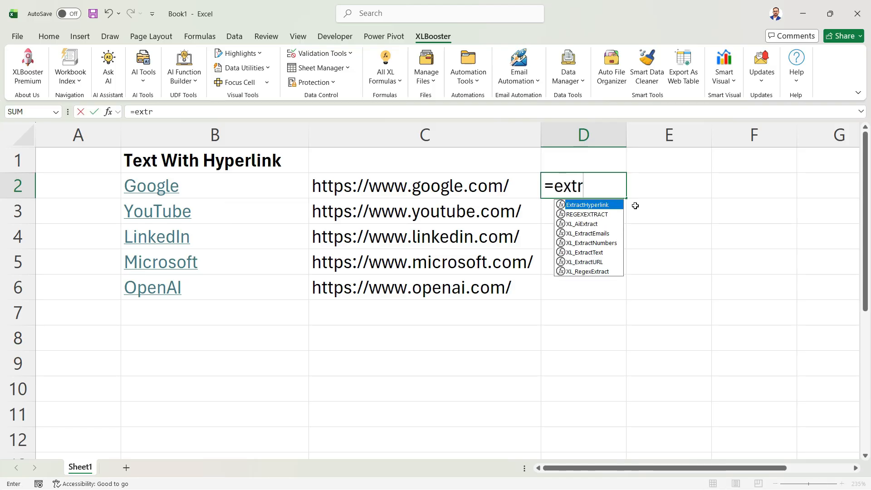
key("Tab")
key("Left")
key("Left")
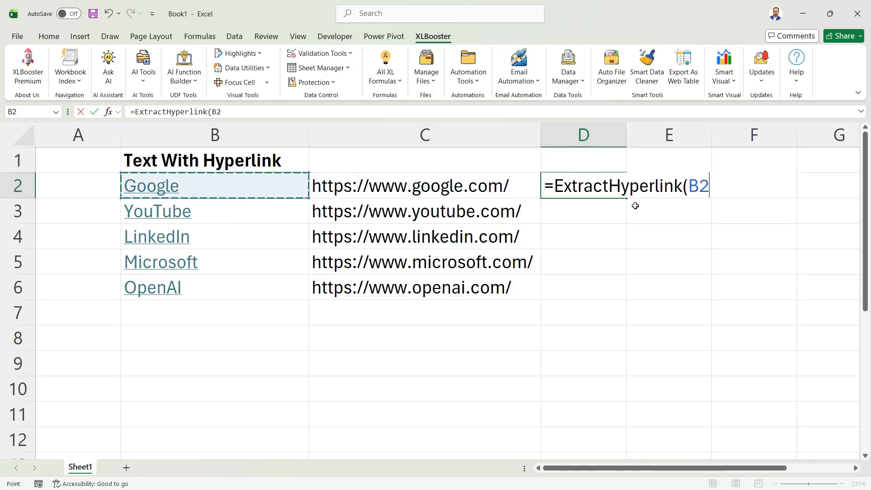
key("Return")
Step: Fill the ExtractHyperlink formula from D2 down through D6
key("Up")
key("shift+Down")
key("shift+Down")
key("shift+Down")
key("shift+Down")
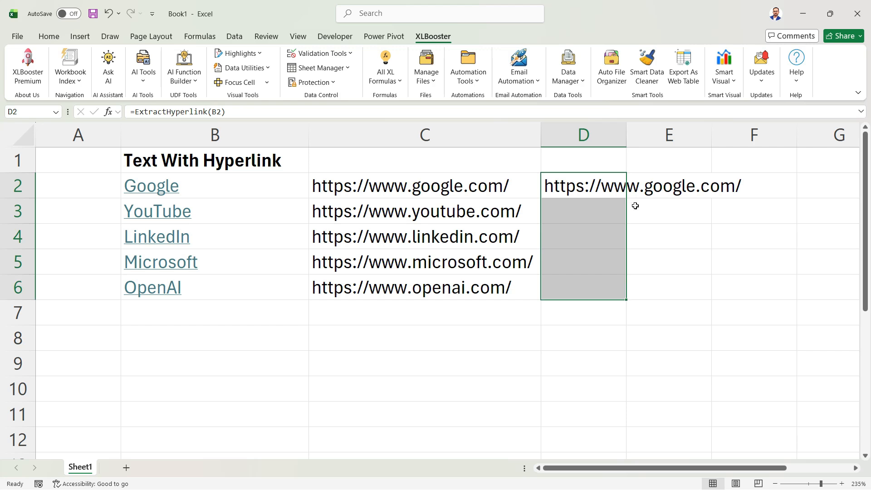
key("ctrl+d")
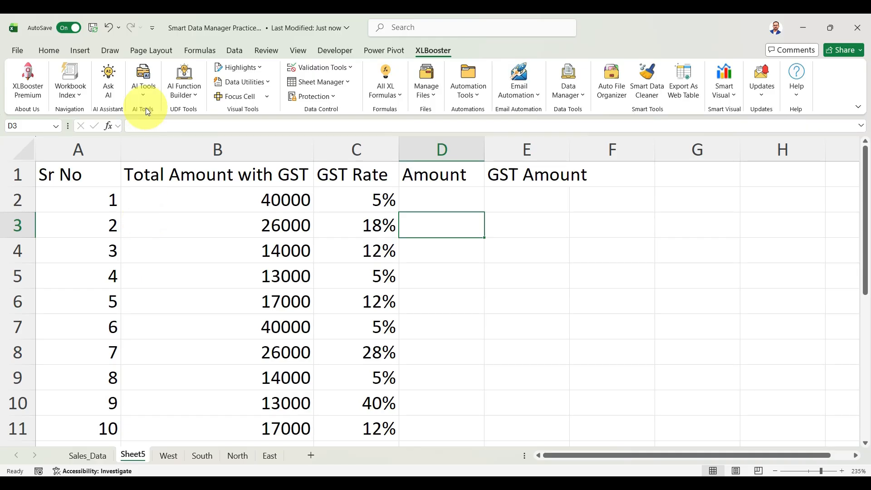
left_click(193, 96)
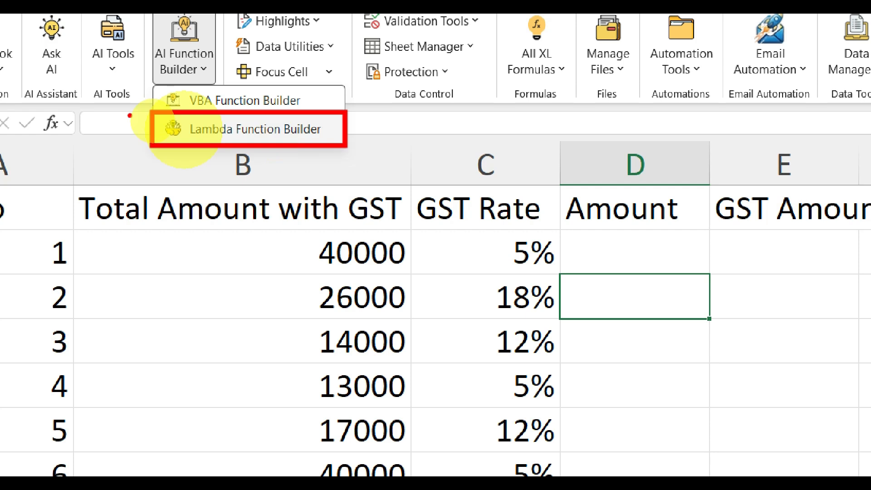
left_click_drag(290, 143, 327, 275)
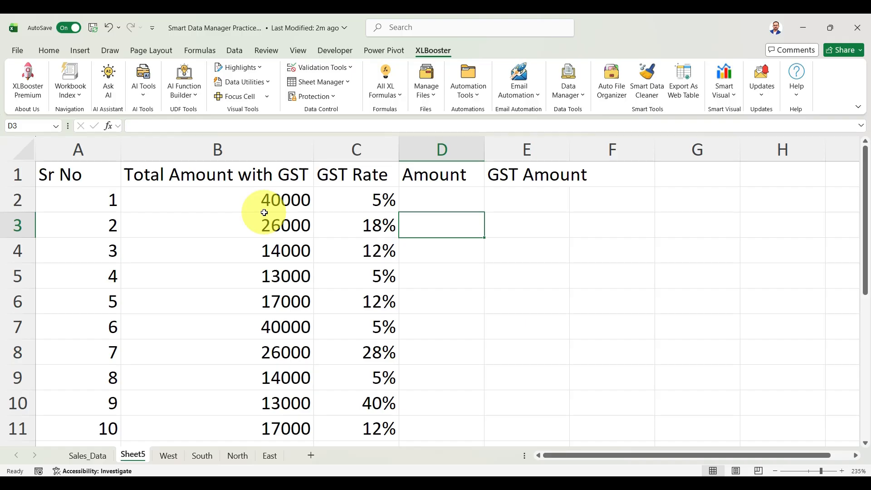
Step: Widen column E on Sheet5 so that it fits the GST Amount header
left_click_drag(571, 149, 597, 153)
left_click(502, 246)
left_click_drag(68, 175, 505, 407)
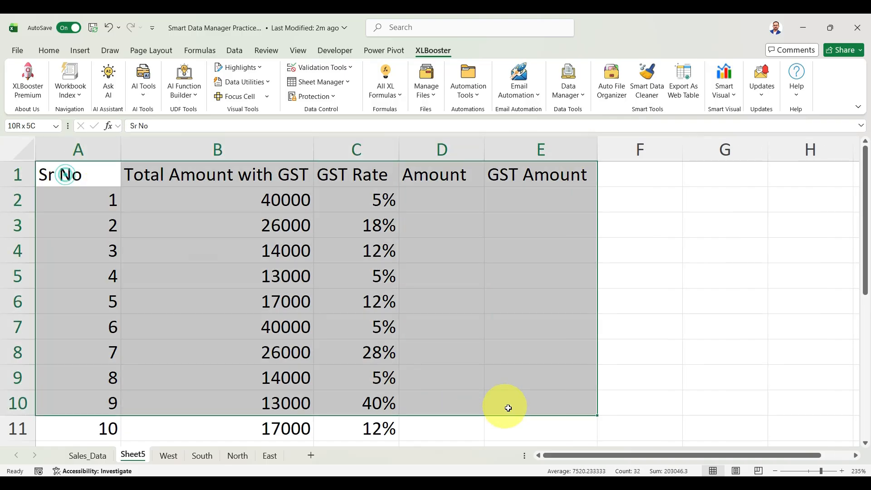
left_click(358, 309)
left_click_drag(258, 198, 259, 423)
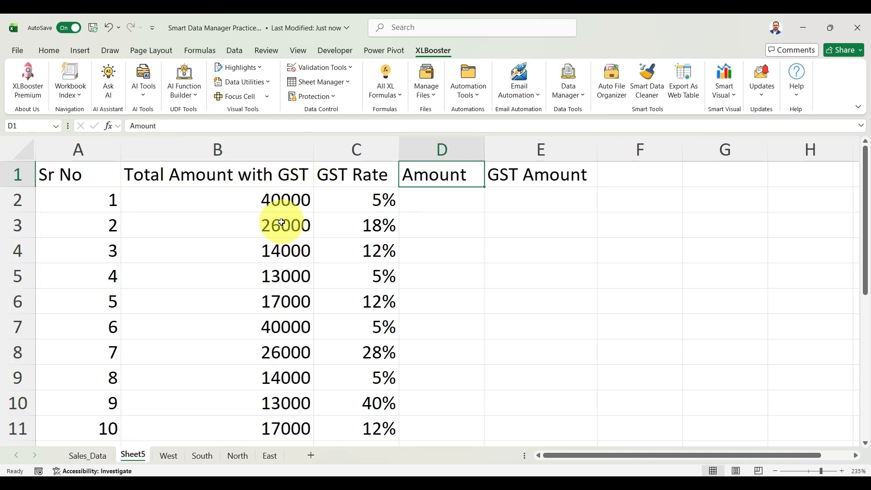
left_click(451, 195)
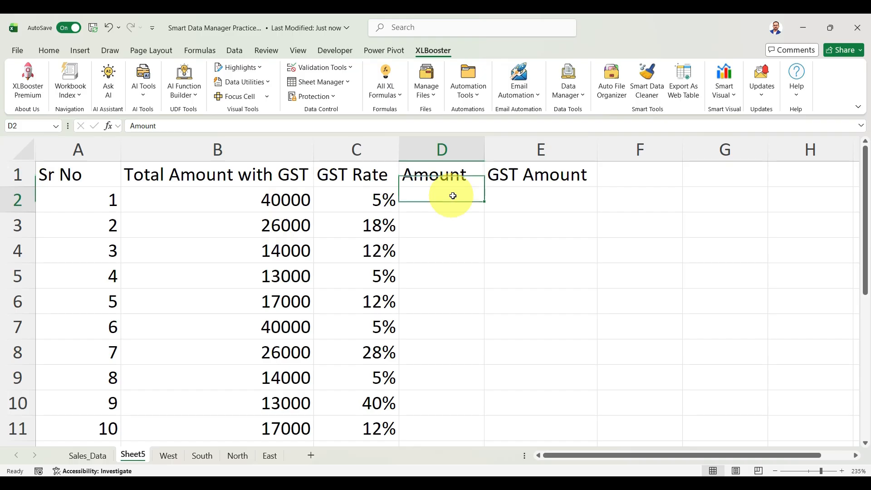
left_click(521, 193)
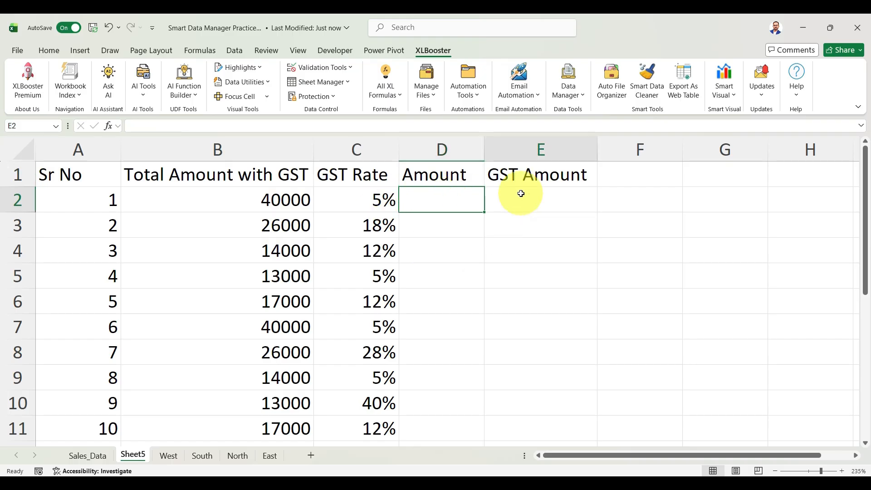
Step: Open the Lambda Function Builder with cell D2 selected, read its introductory information and accept it
left_click(442, 200)
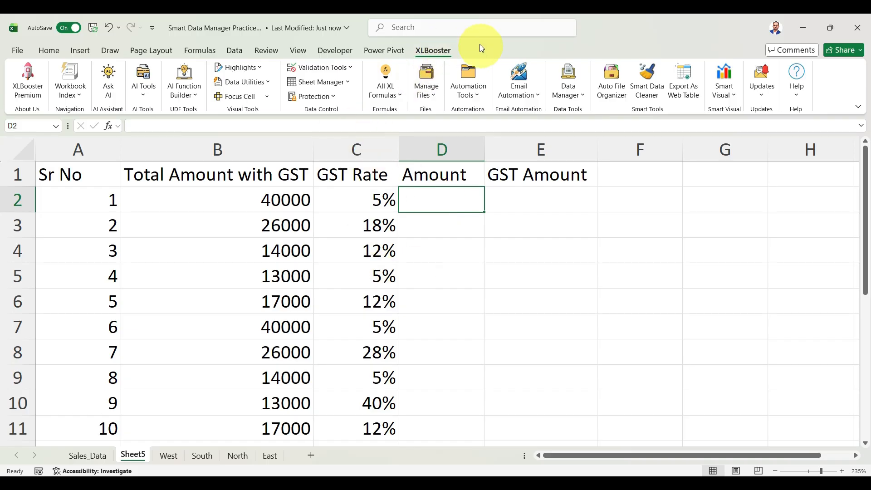
left_click(186, 93)
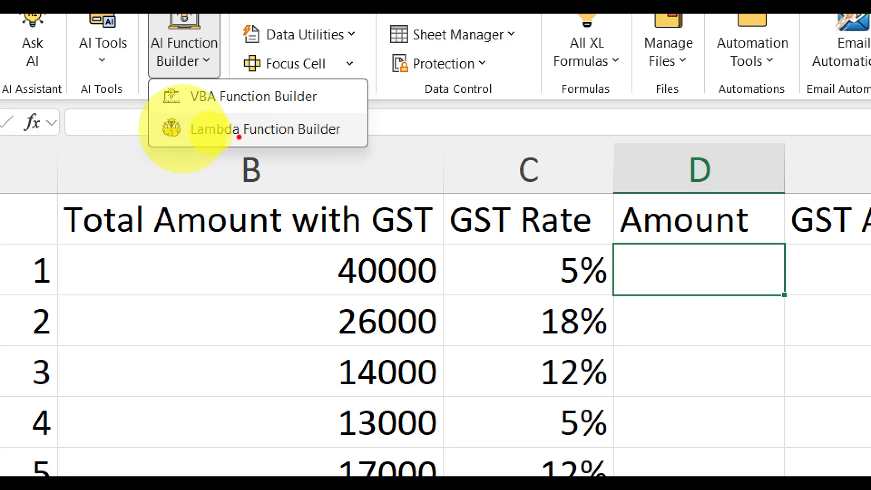
key("Escape")
left_click(188, 63)
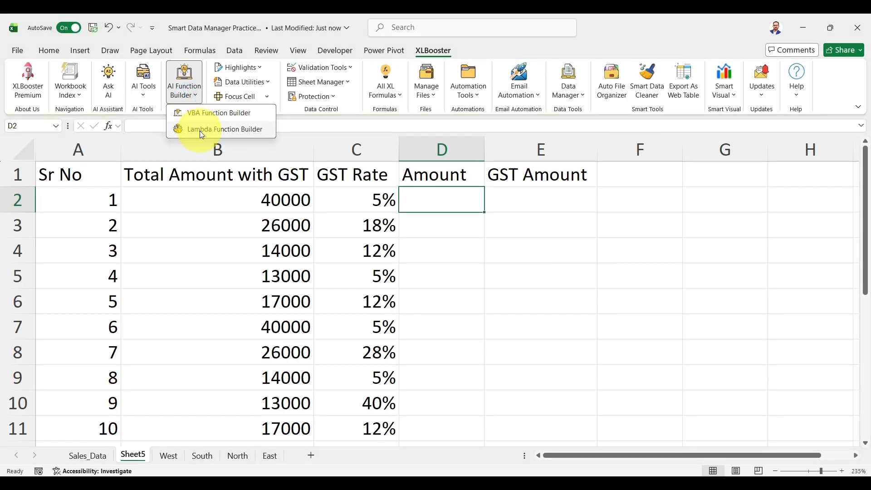
left_click(209, 131)
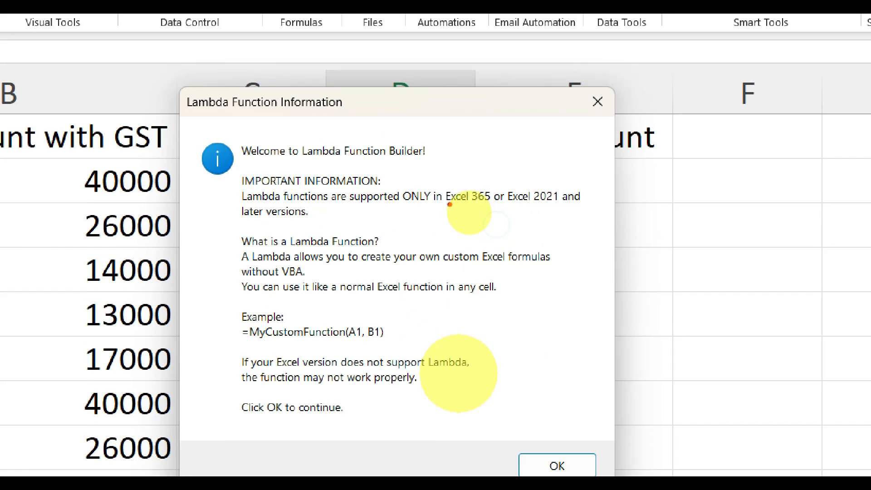
left_click_drag(441, 204, 558, 204)
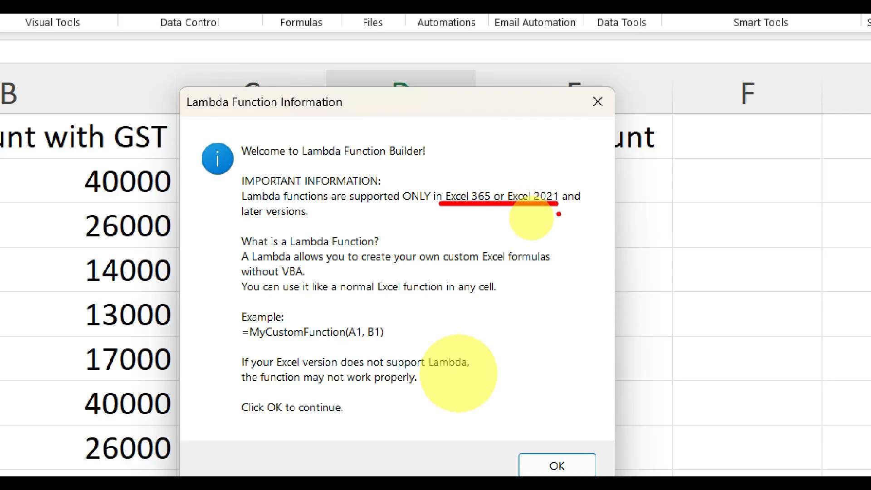
mouse_move(238, 225)
left_mouse_down()
mouse_move(429, 301)
mouse_move(564, 305)
left_mouse_up()
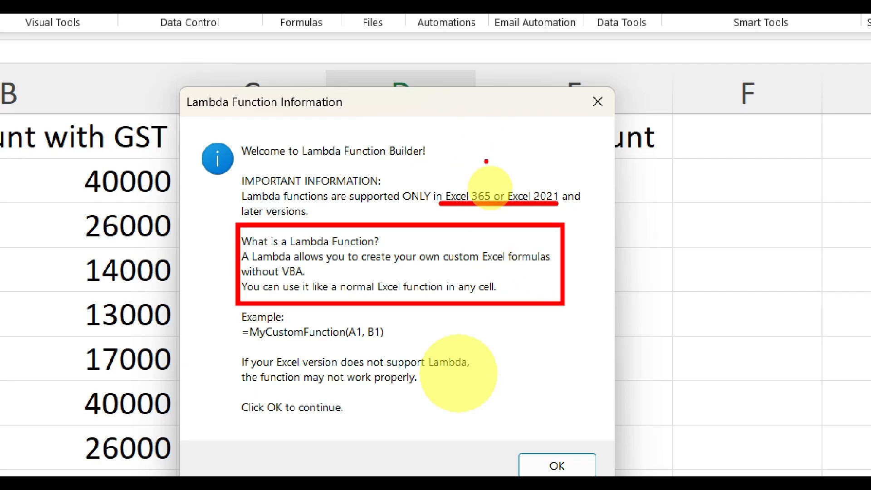
left_click_drag(507, 191, 570, 95)
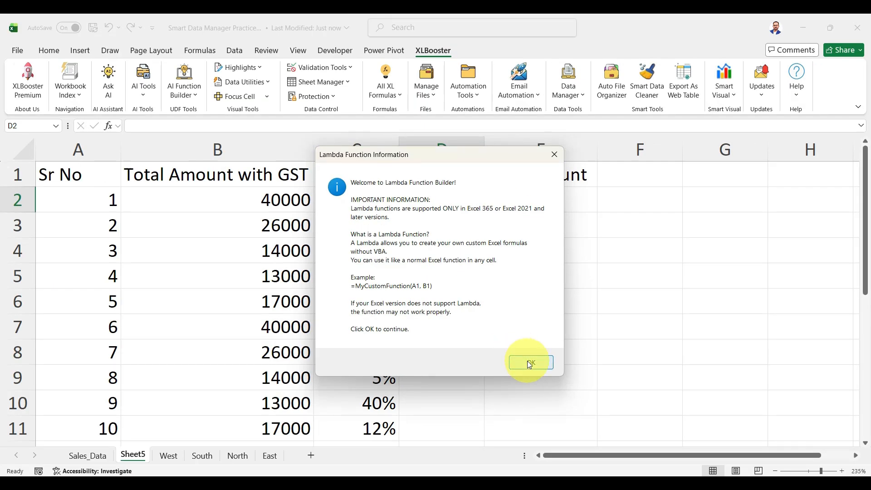
left_click(558, 466)
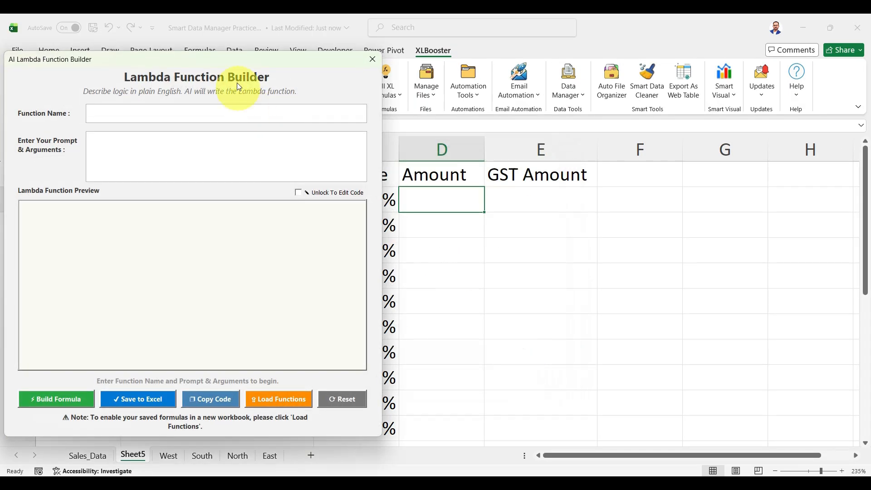
Step: Name the new Lambda function tOTALAMOUNTWITHOUTGST
left_click_drag(229, 59, 456, 76)
left_click(366, 120)
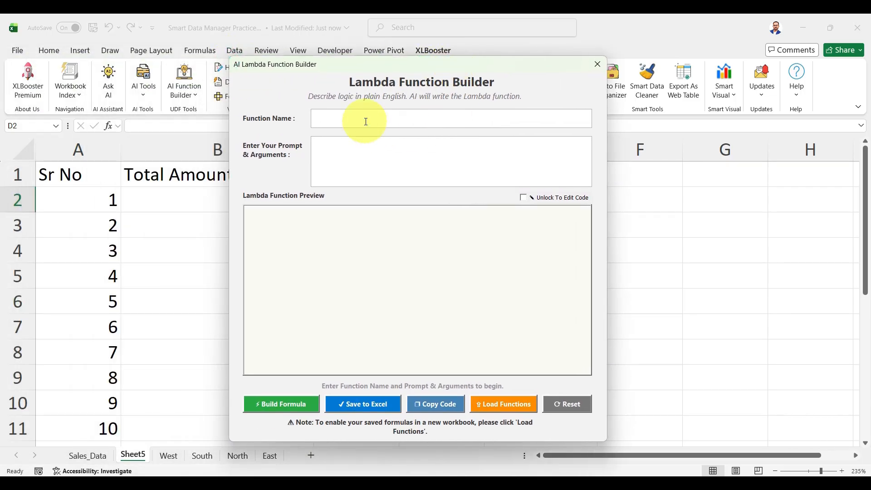
type("tOTALAMOUNTWITHOUTGST")
Step: Enter the prompt "I have total sales amount with gst and i want to get actual sales amount. i will provide the gst rate reference"
left_click(325, 139)
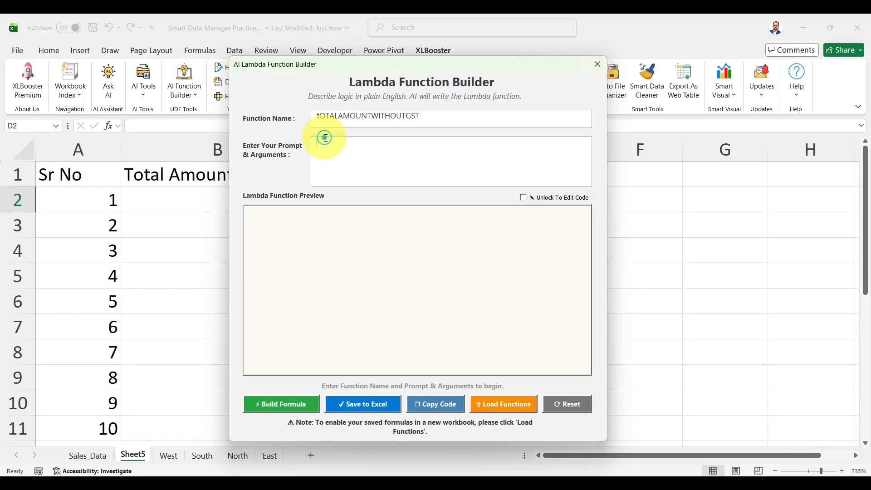
left_click_drag(387, 68, 521, 64)
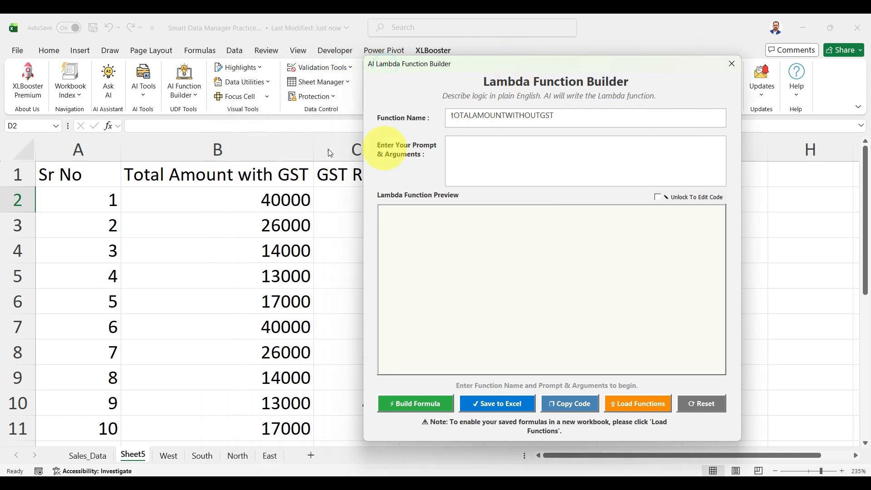
left_click(525, 172)
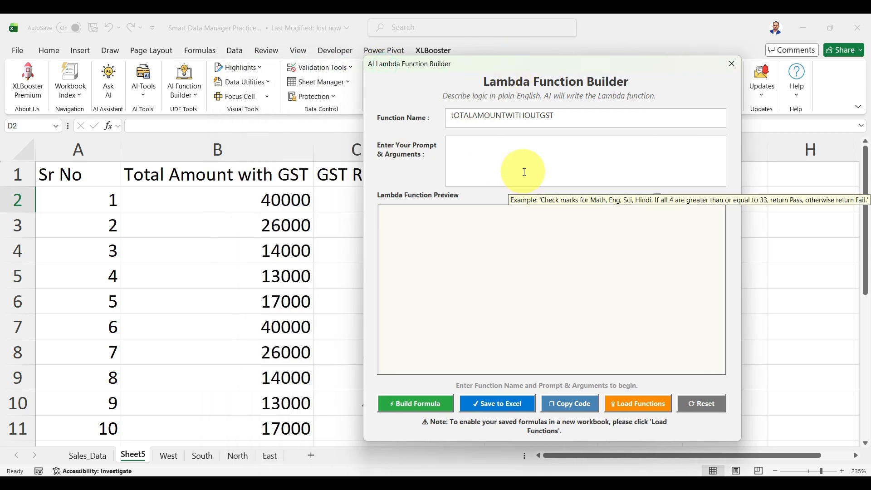
type("I ha")
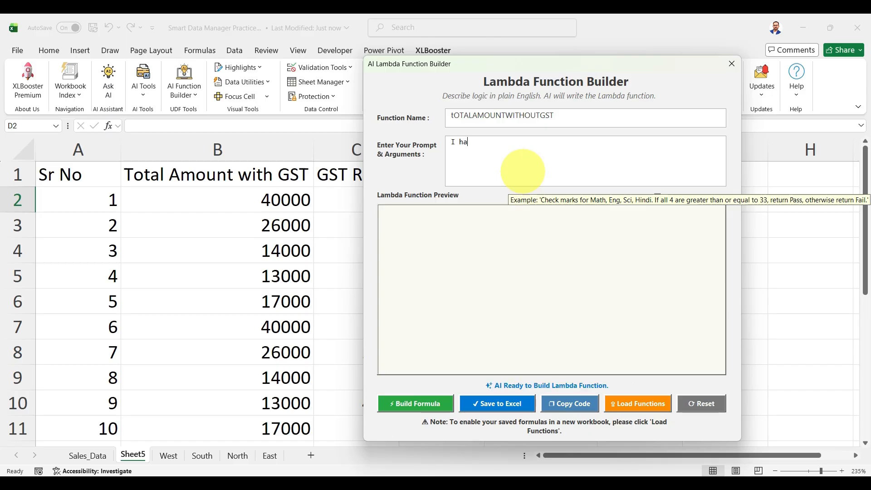
type("ve total sale ")
type(" amount with gst and i want to get actual sales amount. i will provide the gst rate reference")
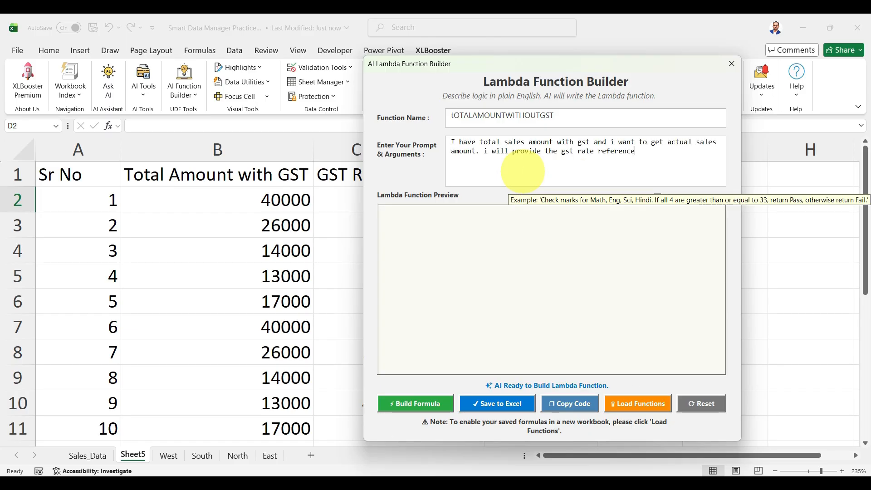
Step: Review the prompt's wording on the total with GST, the actual sales amount and the GST rate reference
left_click_drag(604, 80, 522, 66)
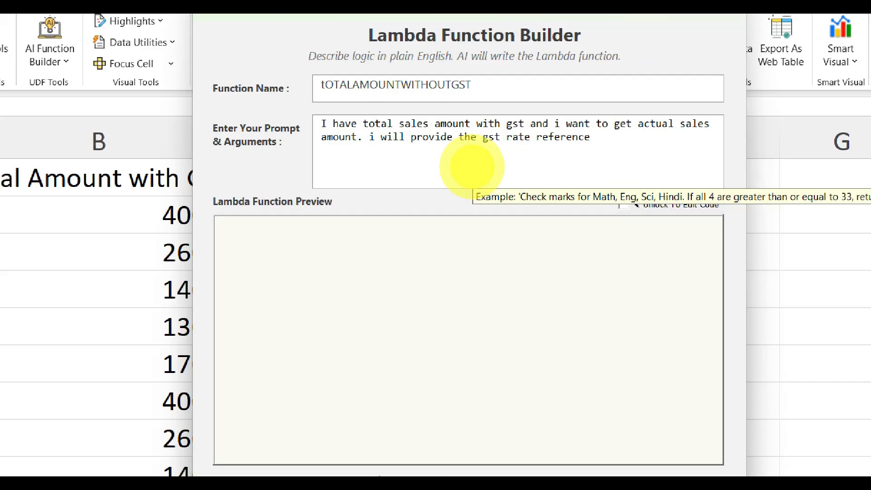
left_click(473, 167)
left_click_drag(358, 129, 553, 132)
left_click_drag(555, 123, 549, 120)
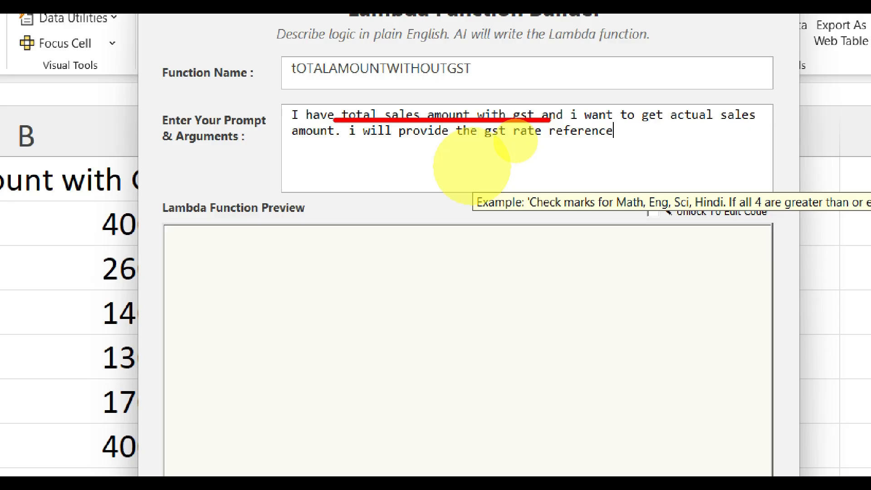
mouse_move(671, 128)
left_mouse_down()
mouse_move(804, 129)
mouse_move(775, 128)
left_mouse_up()
left_click_drag(471, 143, 619, 142)
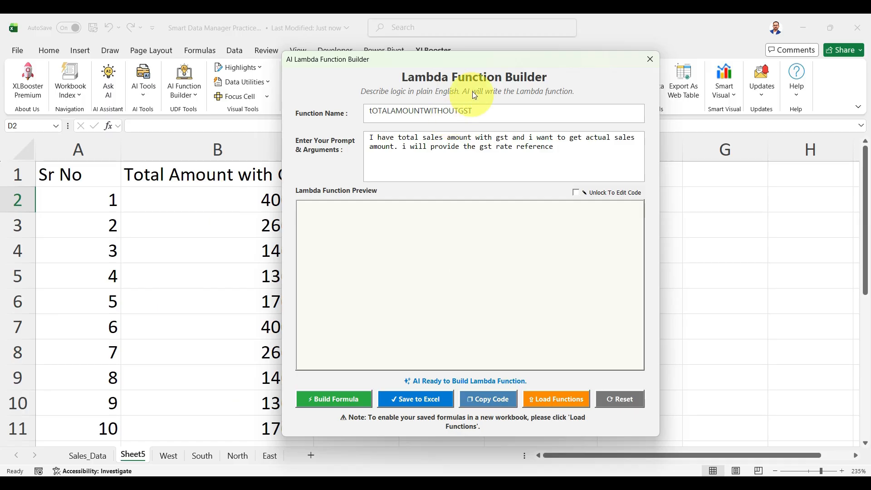
left_click_drag(481, 65, 459, 43)
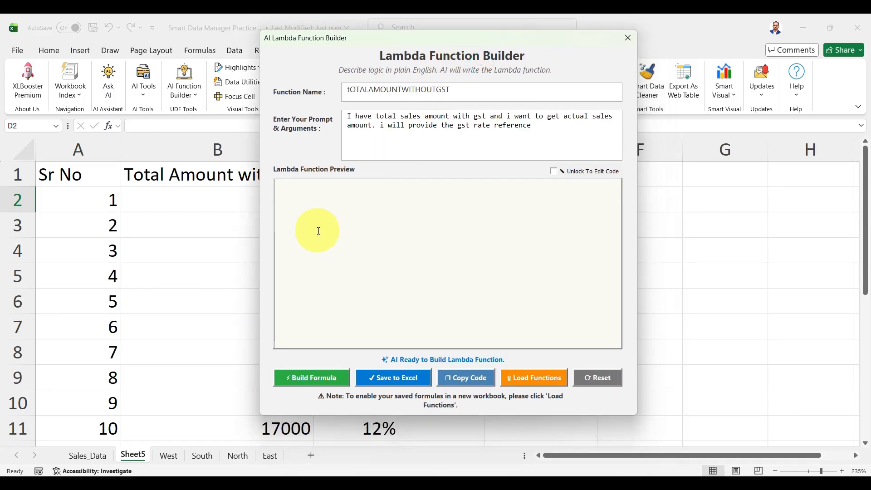
Step: Examine the Lambda function preview area and the builder's options for building, saving, copying, loading and resetting functions
mouse_move(271, 177)
left_mouse_down()
mouse_move(550, 340)
mouse_move(598, 355)
mouse_move(628, 352)
left_mouse_up()
key("Escape")
key("ctrl+1")
left_click(479, 425)
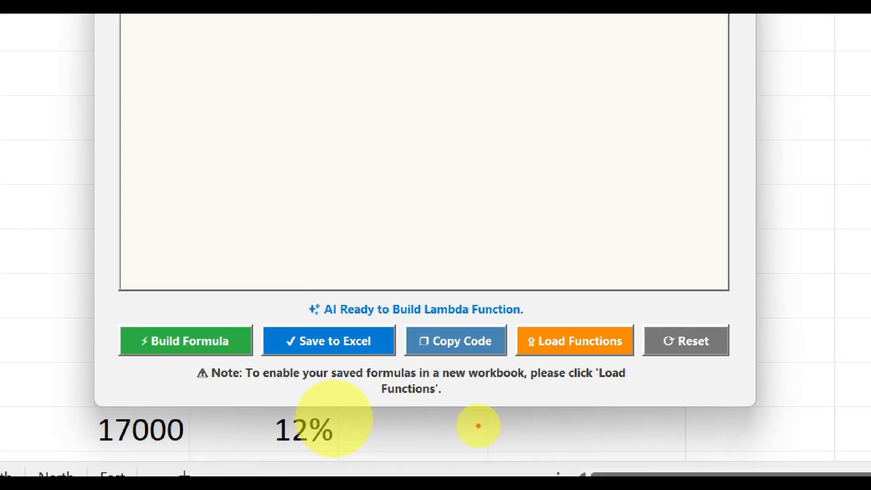
mouse_move(206, 320)
left_mouse_down()
mouse_move(224, 152)
mouse_move(206, 144)
left_mouse_up()
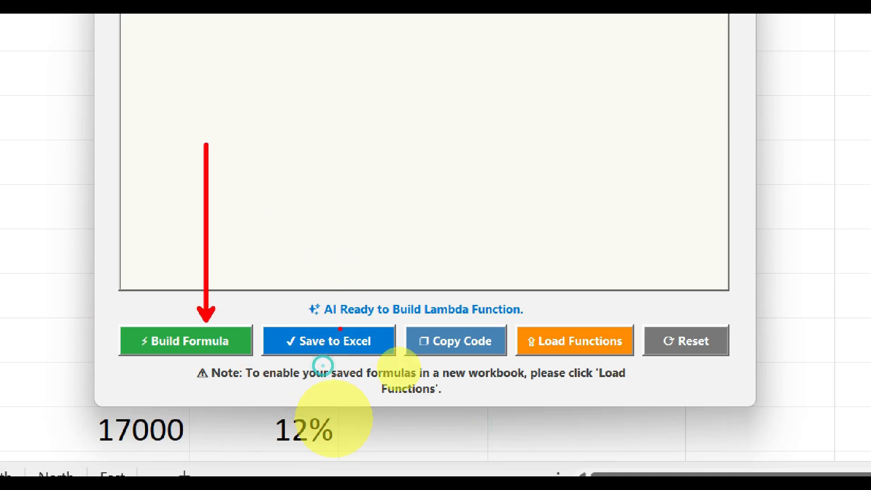
left_click_drag(343, 318, 367, 156)
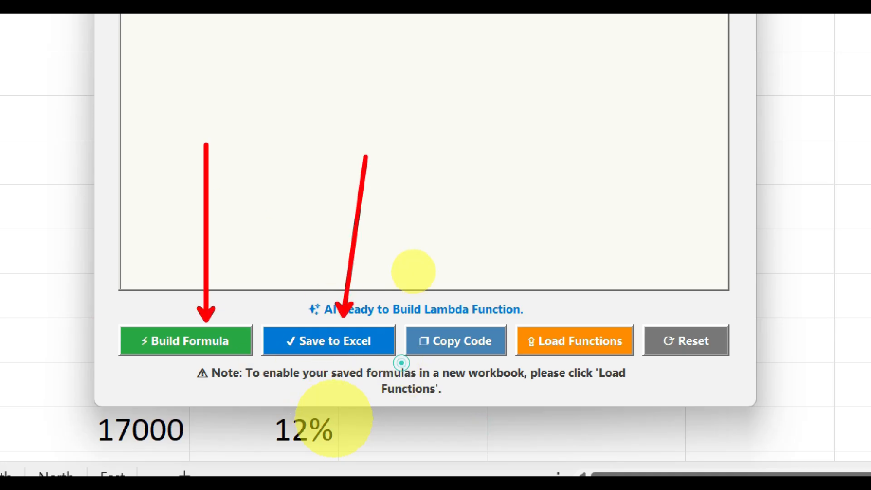
left_click_drag(477, 317, 495, 140)
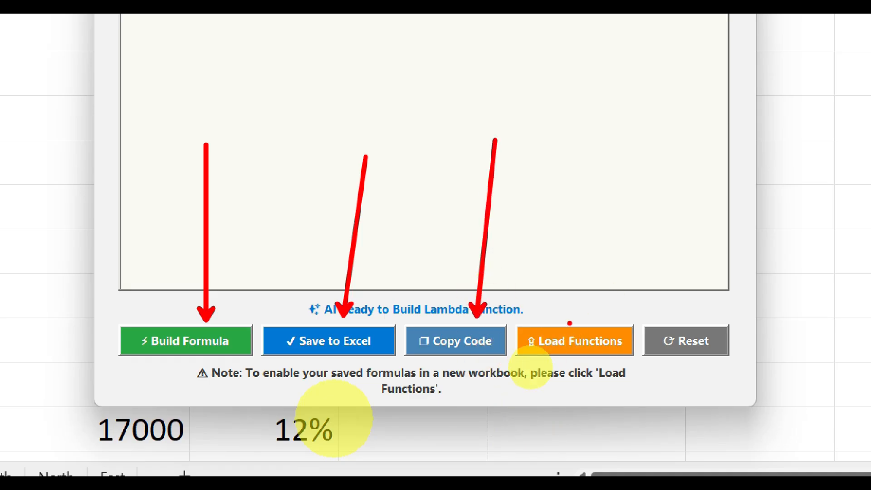
left_click_drag(571, 319, 585, 212)
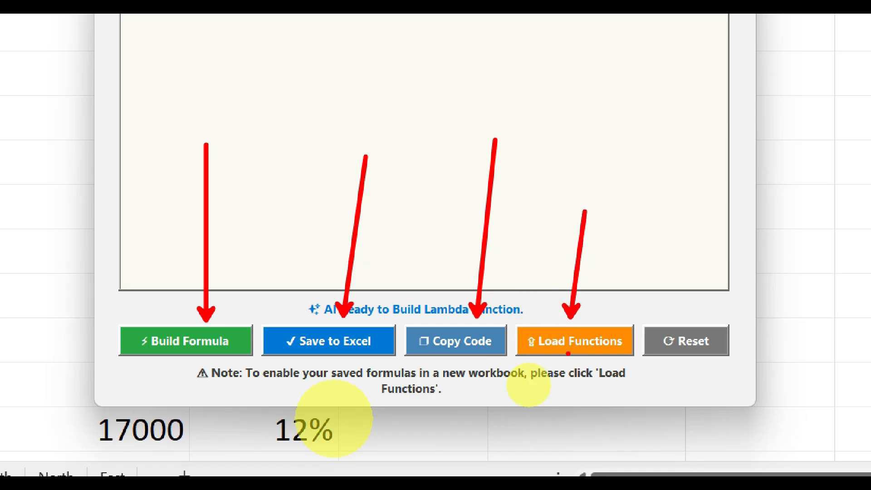
left_click_drag(709, 358, 842, 476)
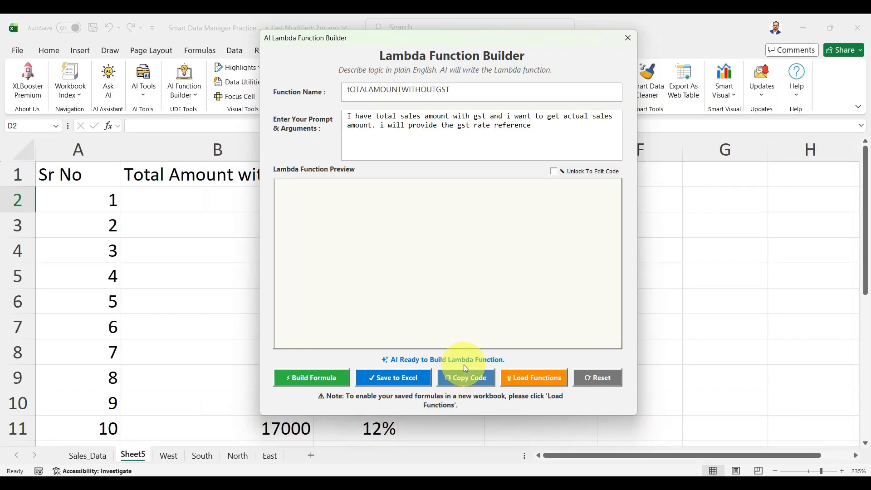
Step: Build the Lambda formula from the prompt and check the function name in the generated preview
left_click(314, 377)
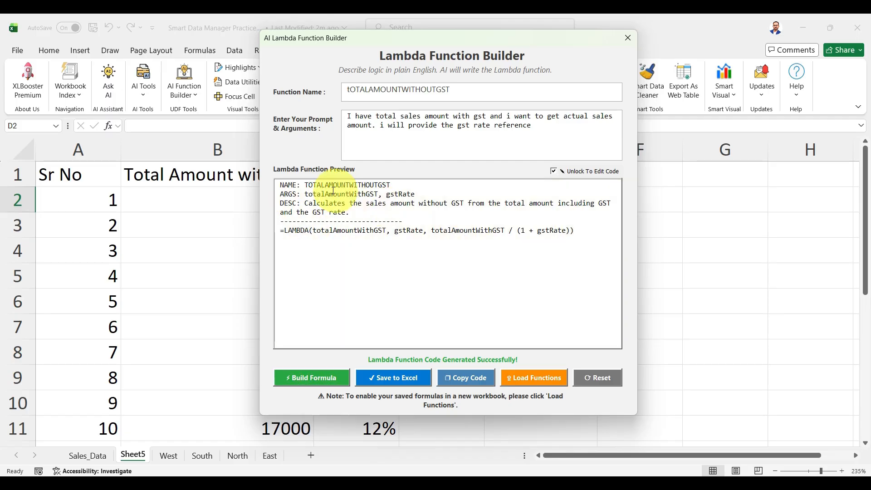
left_click(307, 185)
left_click_drag(306, 185, 391, 186)
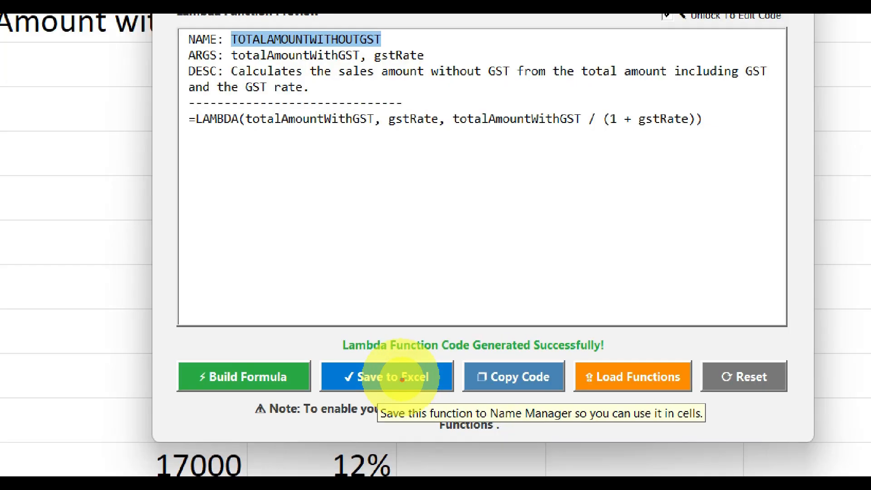
Step: Save the generated Lambda function to Excel and close the Lambda Function Builder
left_click(400, 373)
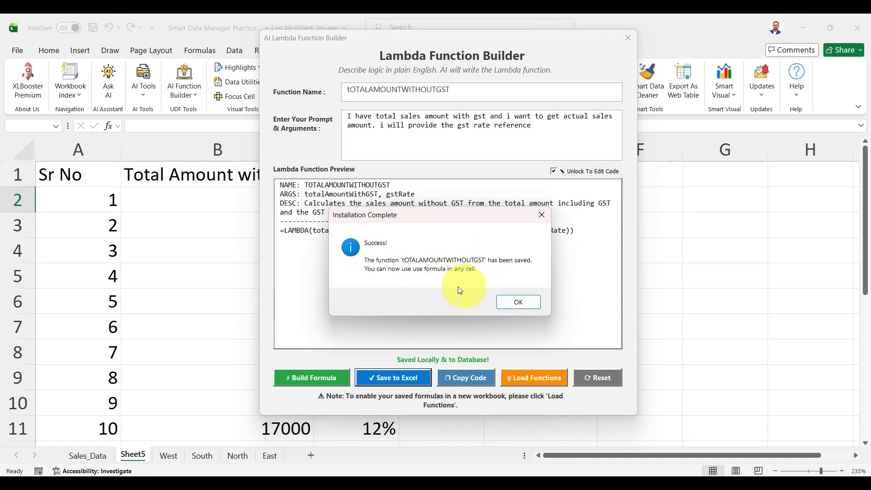
left_click(513, 302)
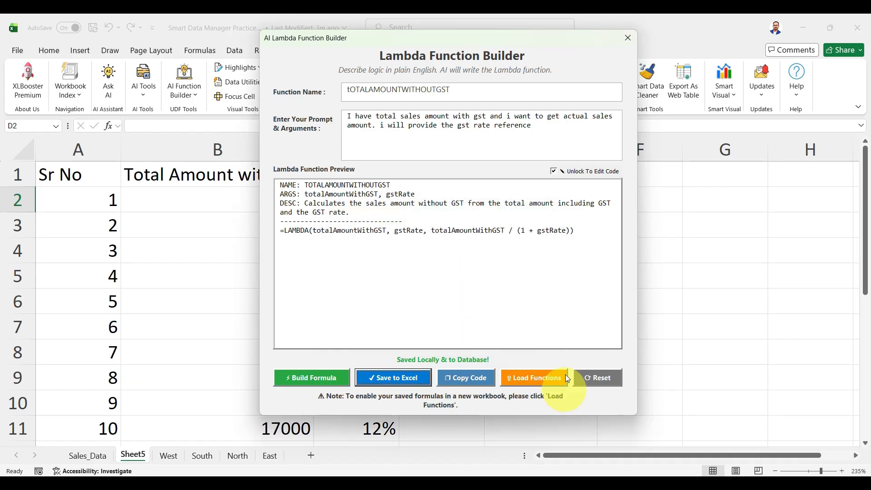
left_click(627, 39)
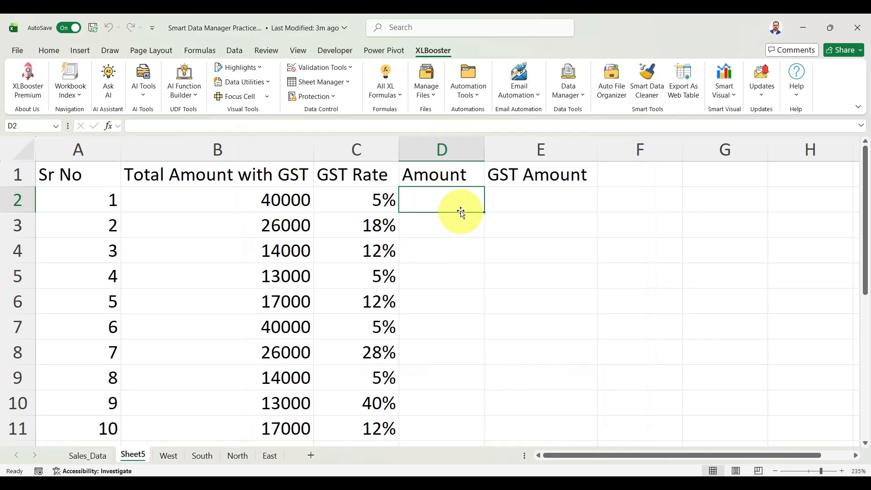
Step: Enter =tOTALAMOUNTWITHOUTGST(B2,C2) in cell D2 and fill it down the Amount column to row 11
type("=")
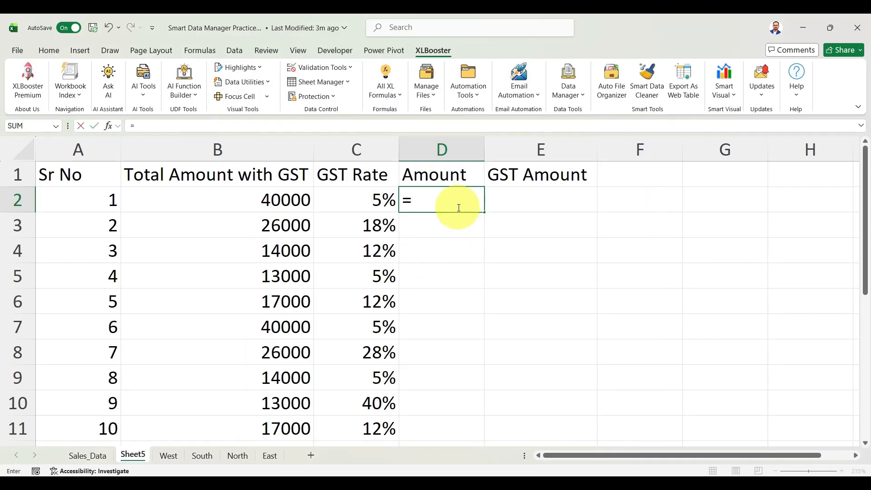
type("tot")
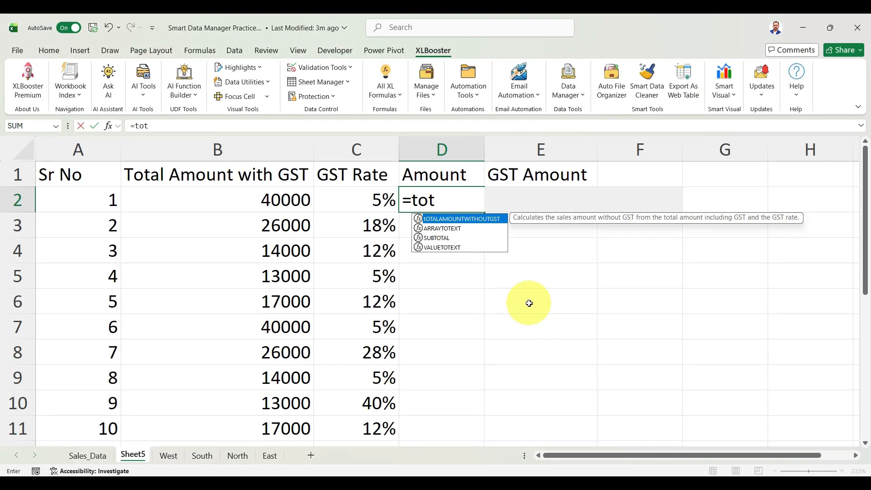
key("Tab")
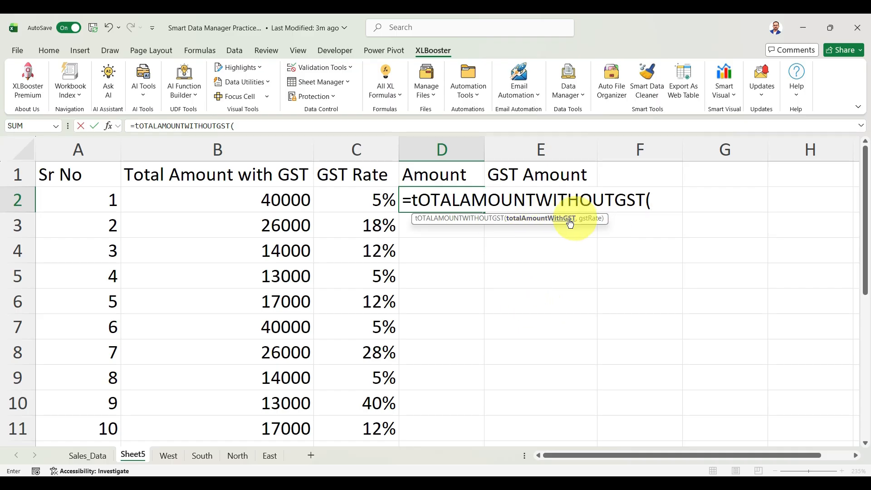
left_click(283, 199)
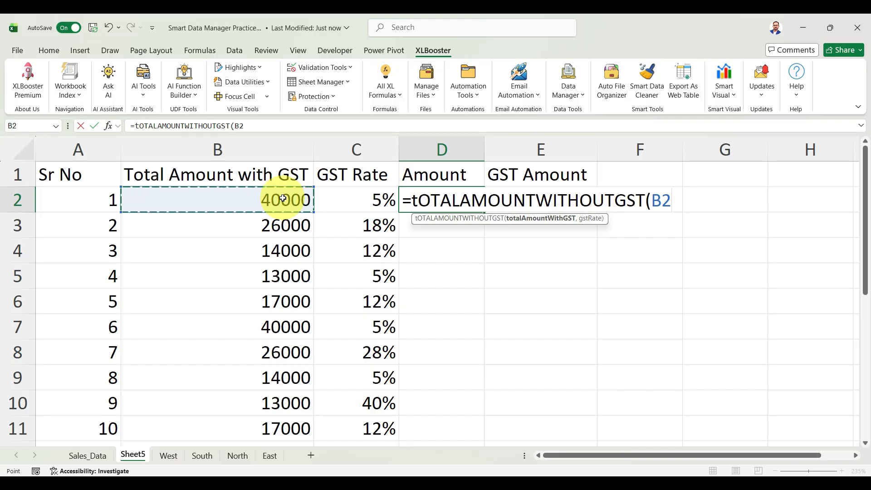
type(",")
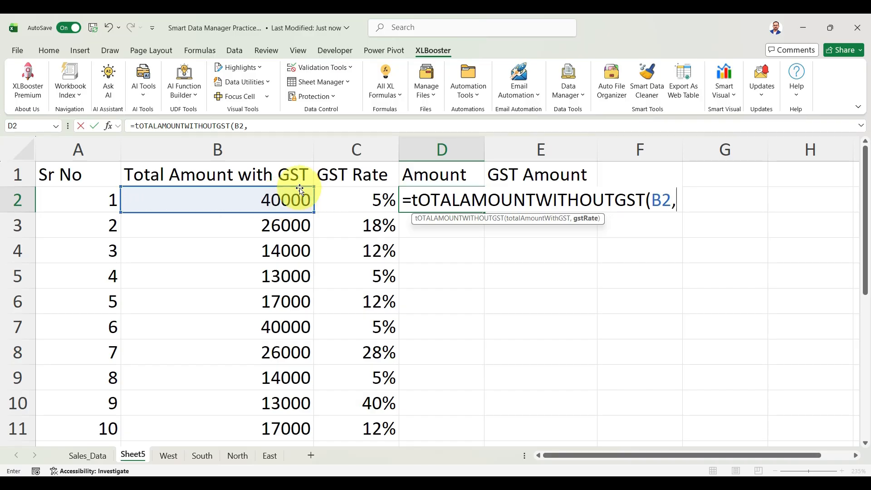
left_click(368, 203)
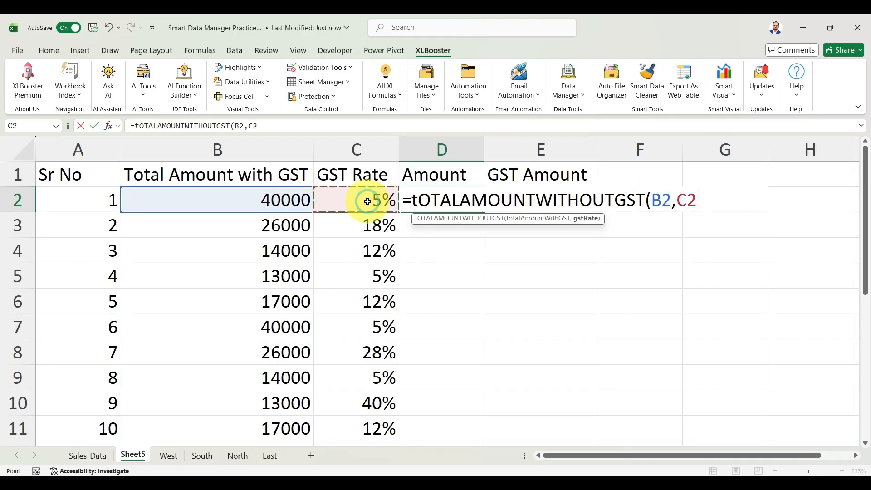
key("Return")
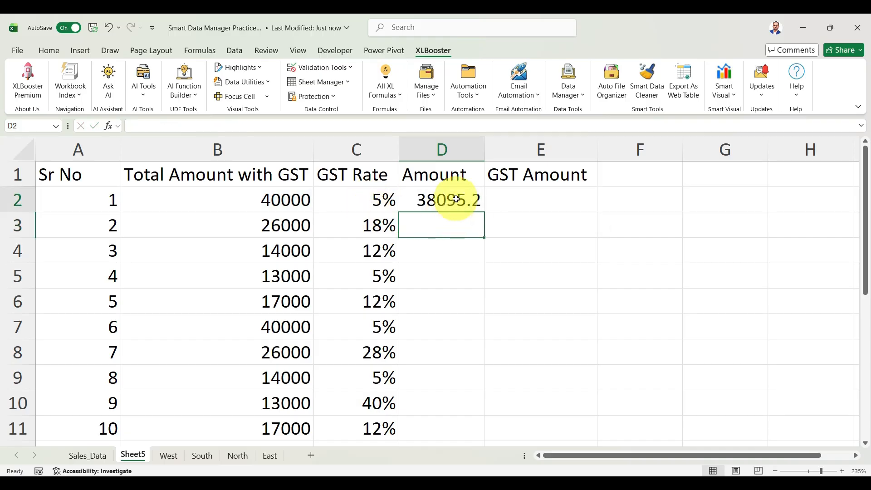
left_click(449, 203)
double_click(485, 214)
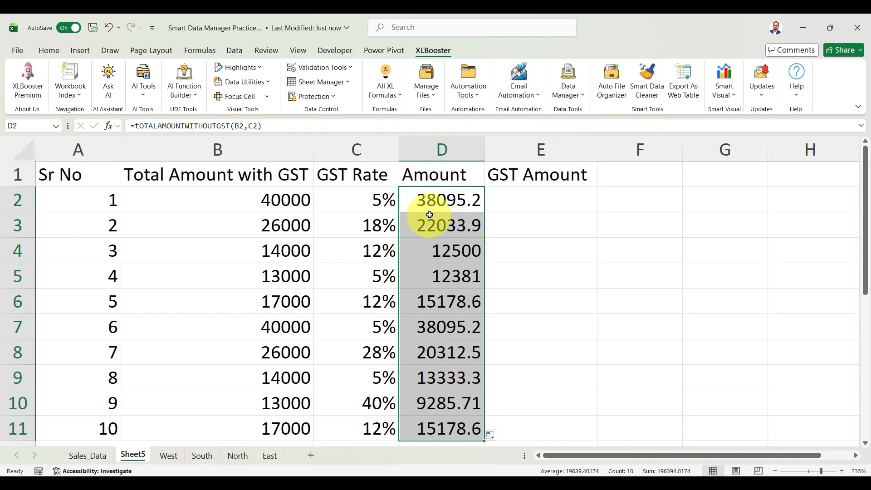
Step: Test the Amount formula with a 40% GST rate in C2 and restore the rate to 5%
left_click(391, 207)
type("40")
key("Return")
key("Up")
key("ctrl+z")
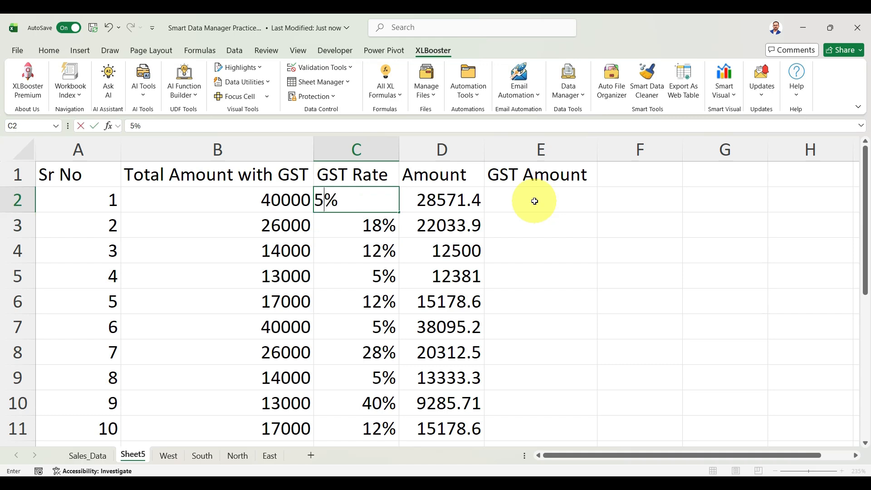
key("Right")
key("Down")
Step: Select E2:E11, open the Lambda Function Builder and name the new function gstamount
left_click(533, 200)
left_click_drag(533, 201, 541, 424)
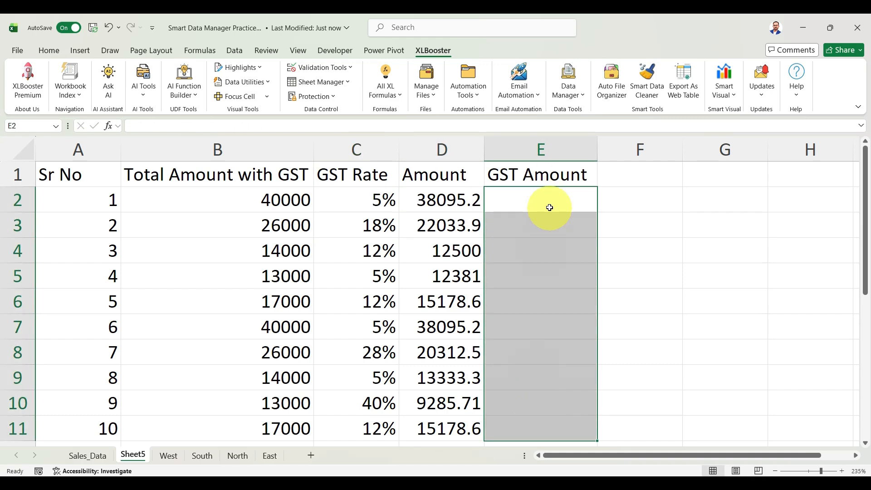
left_click(186, 97)
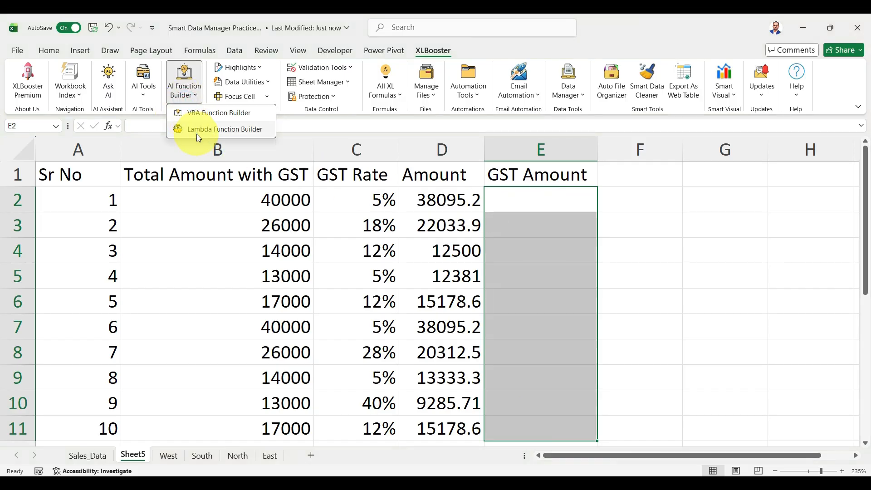
left_click(197, 132)
left_click(534, 361)
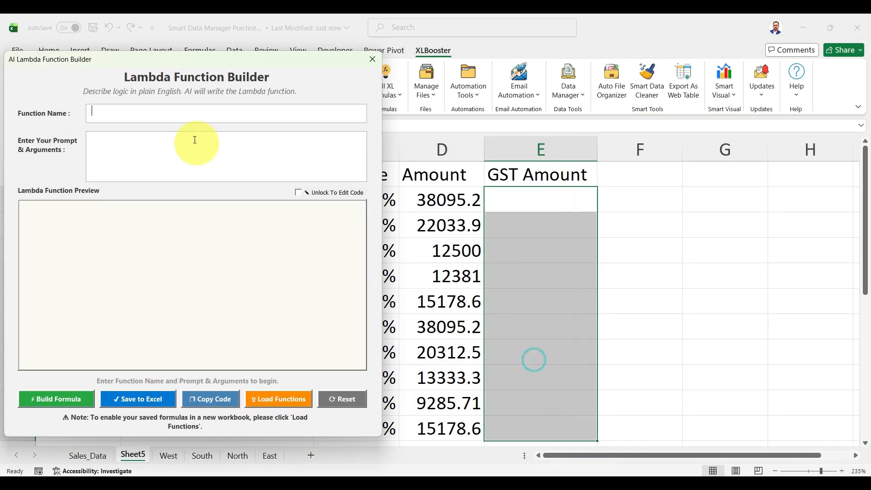
left_click_drag(200, 63, 492, 62)
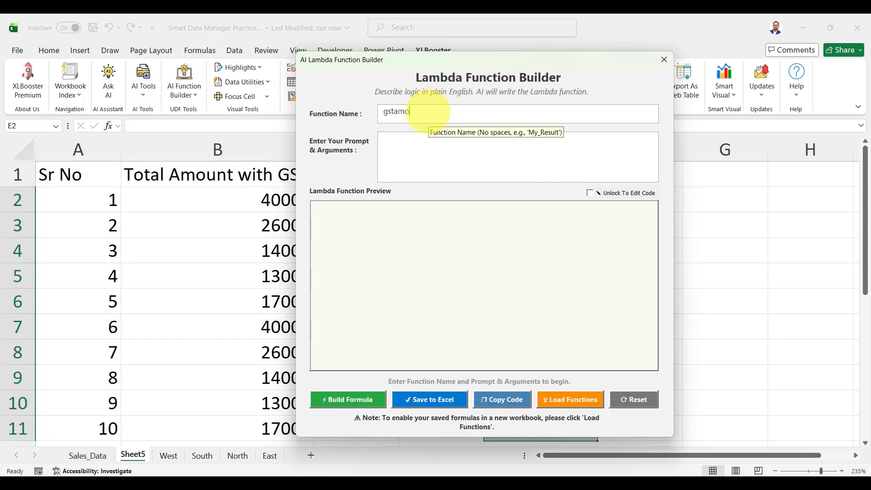
Step: Reuse the earlier copied prompt and reword it to ask for "gst amount" instead of the actual sales amount
left_click_drag(472, 135, 319, 139)
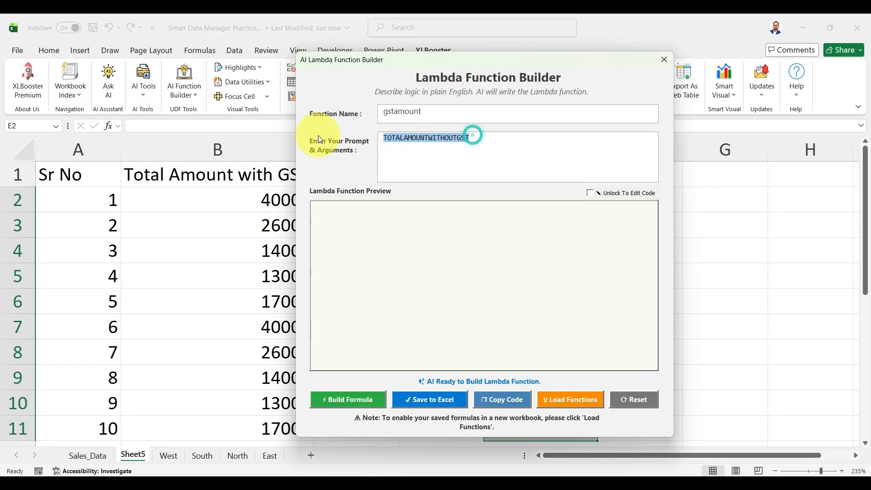
key("BackSpace")
key("super+v")
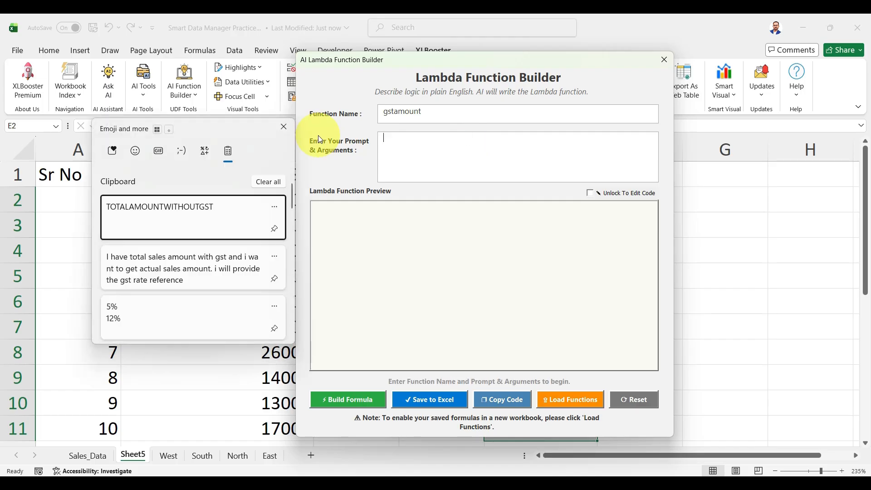
left_click(210, 280)
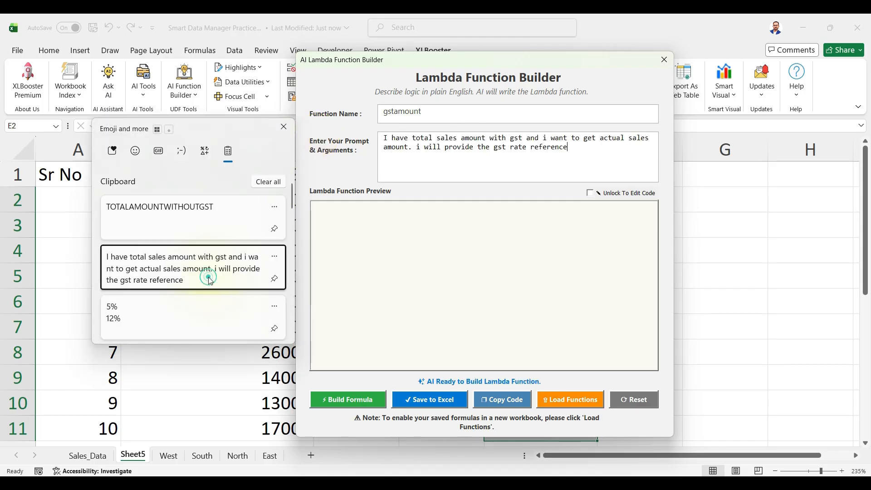
left_click(510, 148)
left_click_drag(601, 141, 658, 138)
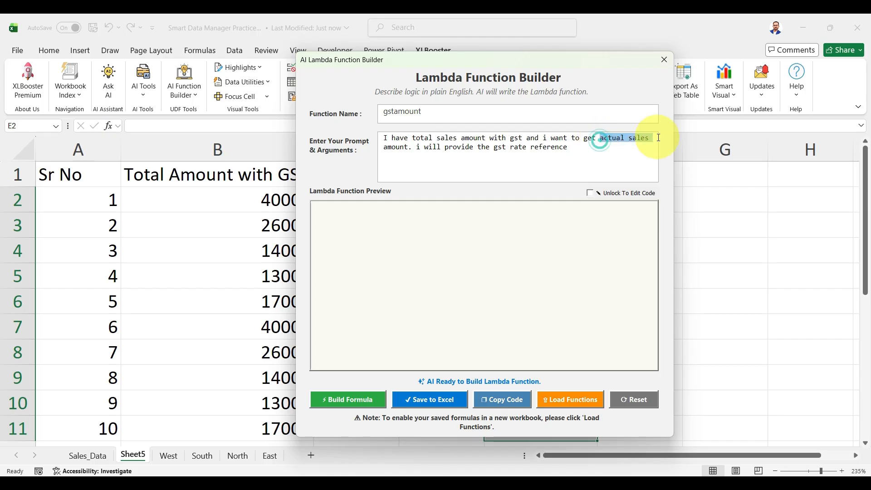
type("gst amount.")
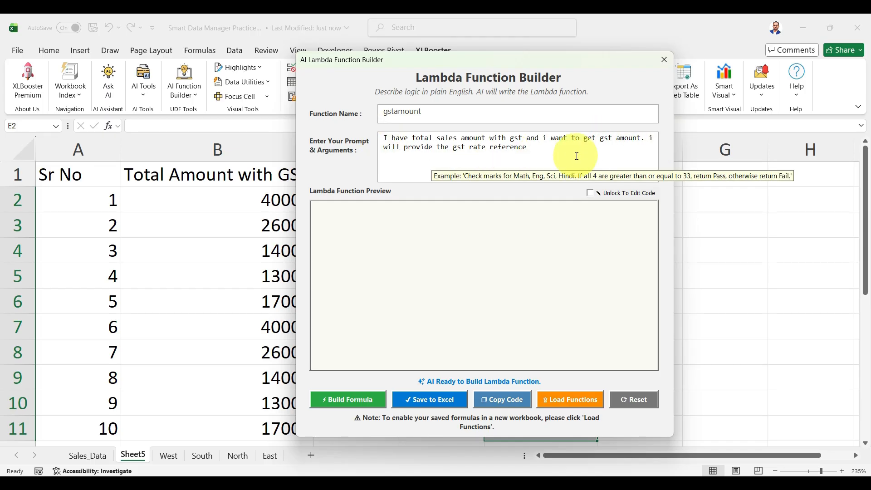
Step: Build the gstamount Lambda formula, save it to Excel and close the builder
left_click(349, 404)
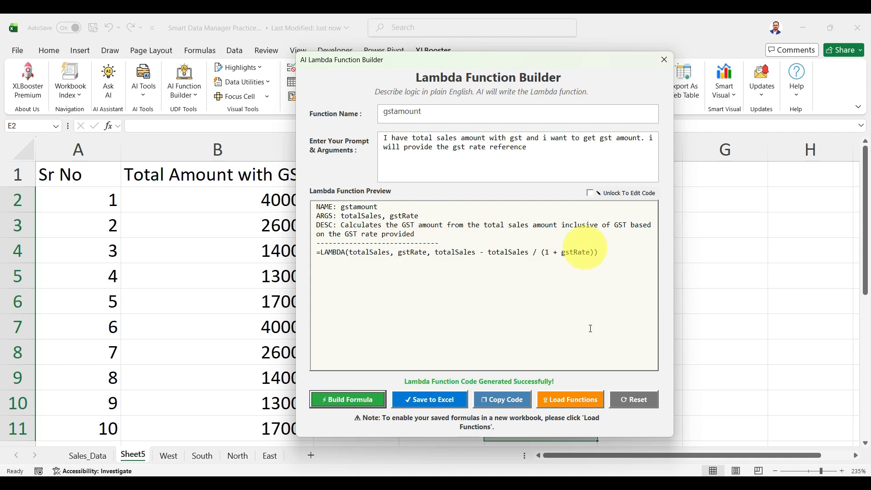
left_click(442, 402)
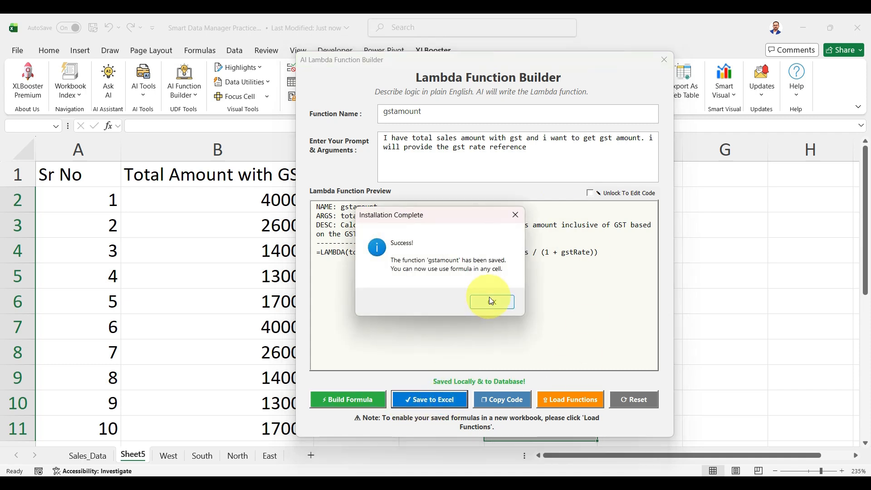
left_click(492, 300)
left_click(665, 59)
Step: Enter =gstamount(B2,C2) in cell E2 and fill it down the GST Amount column to row 11
left_click(554, 200)
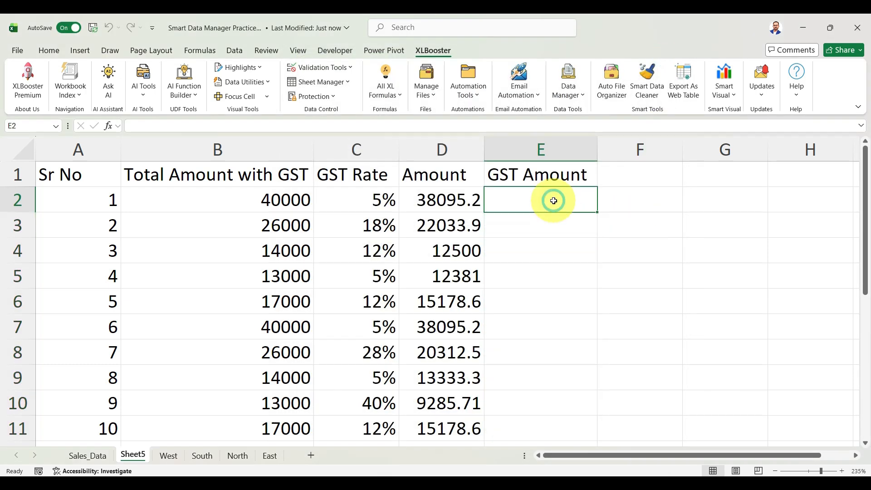
type("=gst")
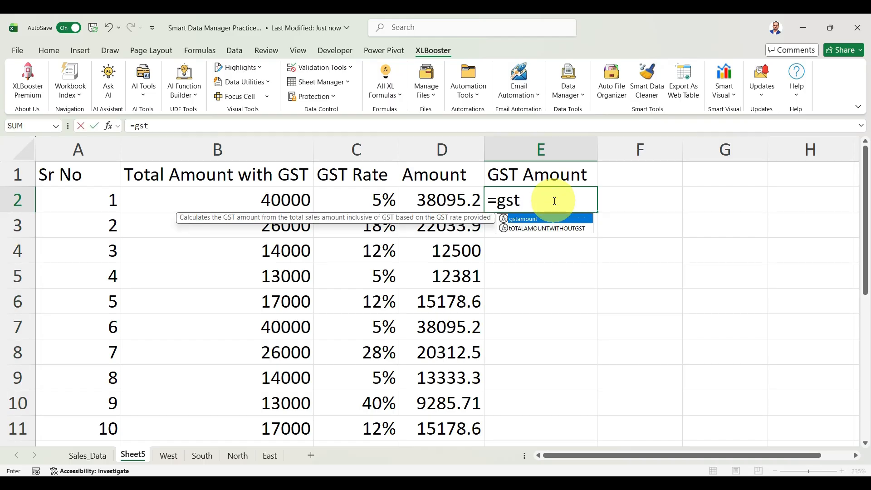
key("Tab")
key("Left")
key("Left")
key("Left")
type(",")
key("Left")
key("Left")
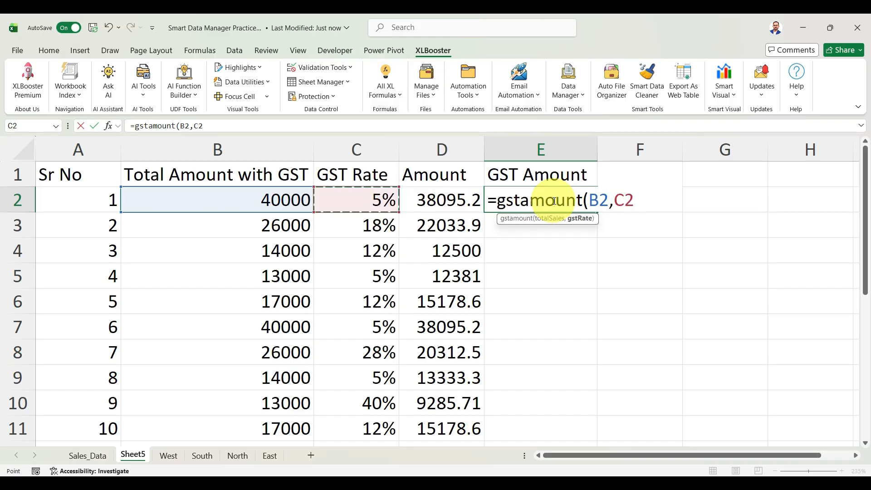
key("Return")
left_click(552, 200)
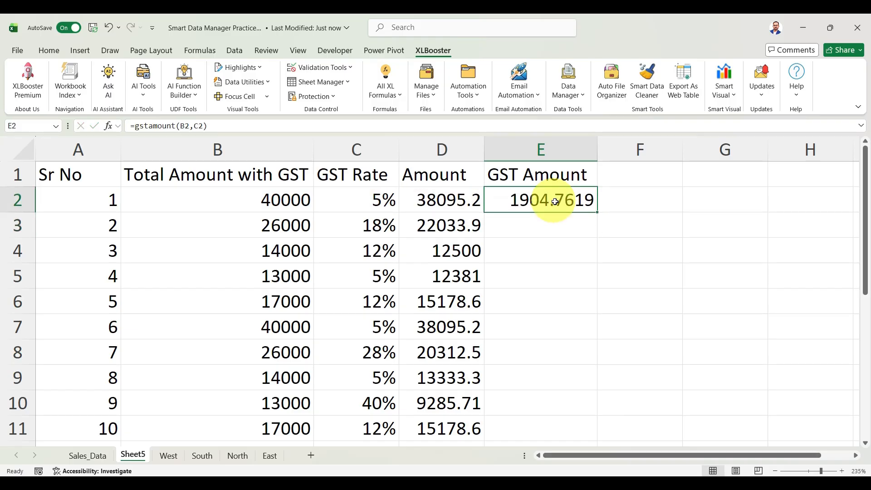
double_click(597, 212)
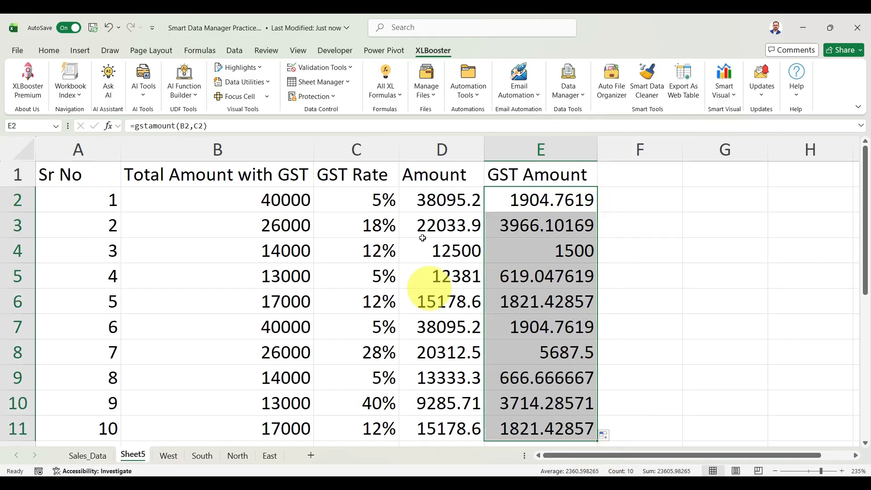
Step: Format the Amount and GST Amount columns as numbers without decimals
left_click_drag(443, 147, 516, 152)
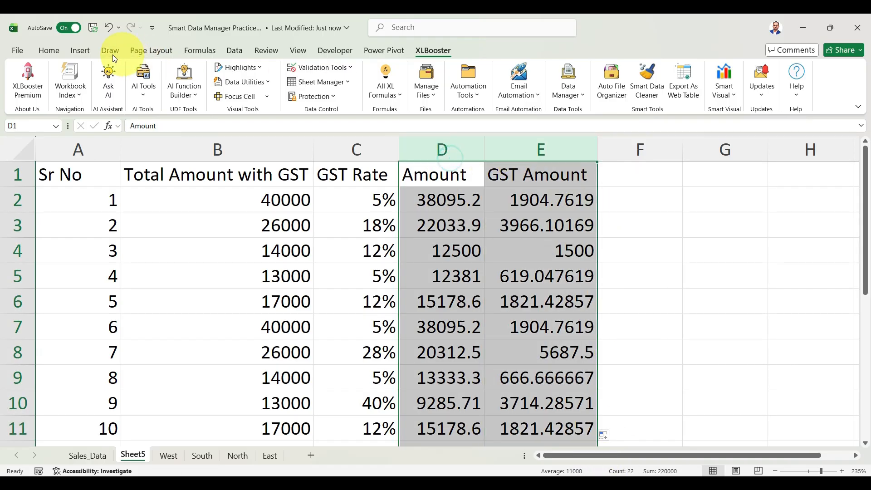
left_click(49, 50)
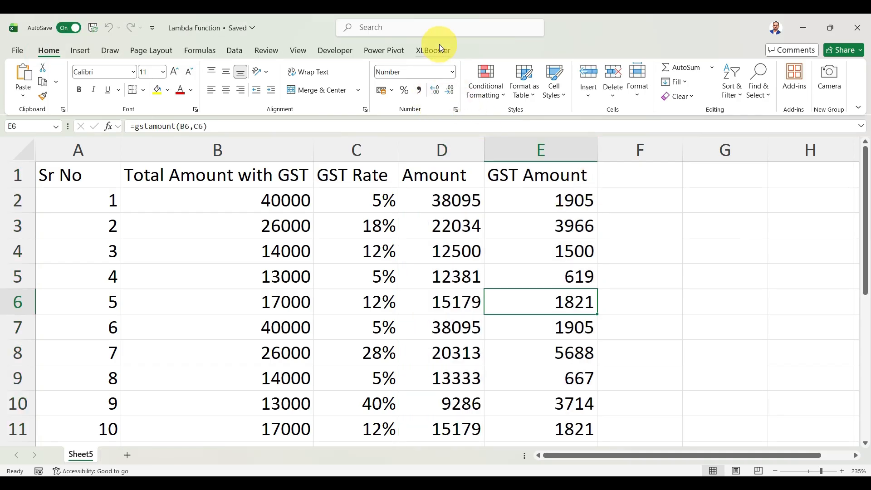
Step: Open the Lambda Function Builder in the Lambda Function workbook and move its window clear of the amount columns
left_click(435, 47)
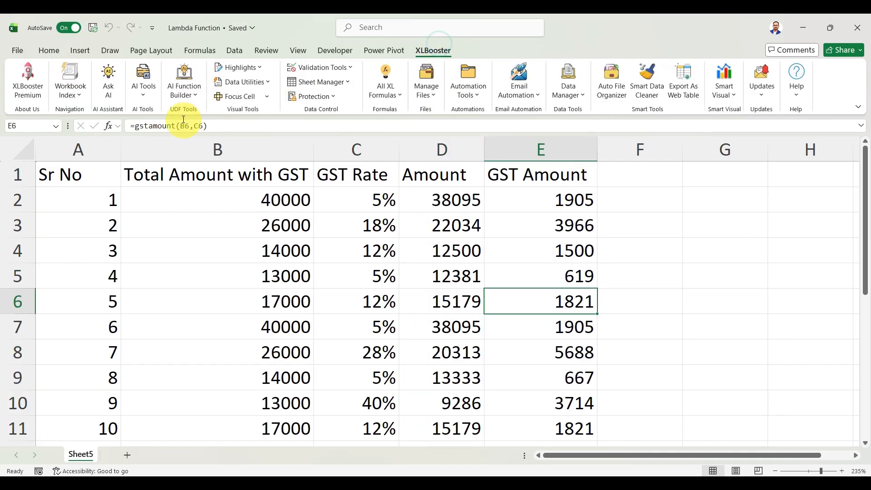
left_click(193, 97)
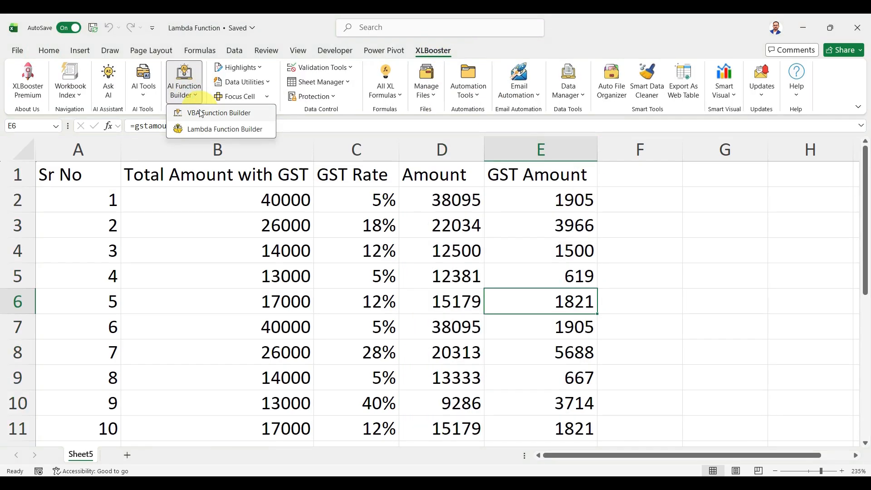
left_click(221, 130)
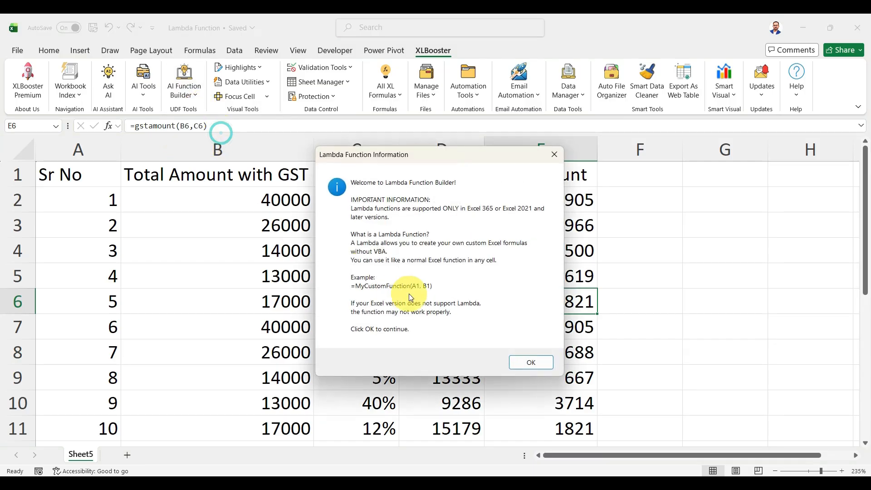
left_click(524, 361)
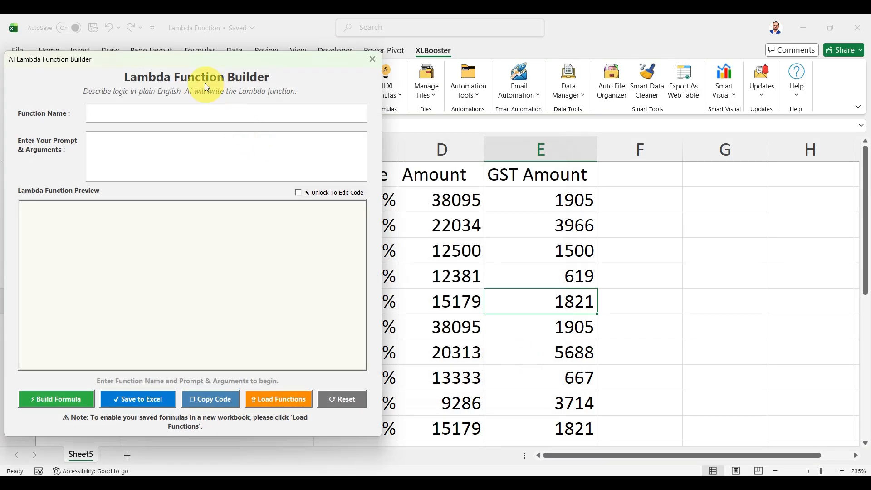
left_click_drag(204, 58, 457, 54)
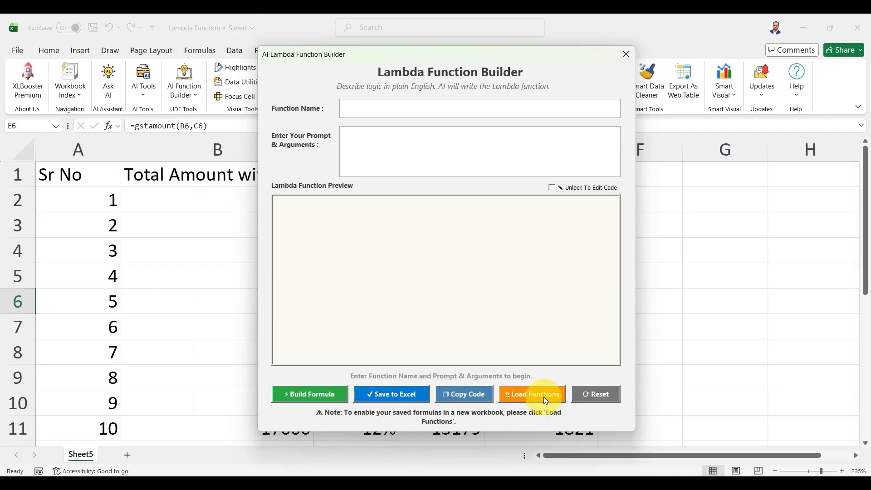
Step: Examine the list of saved functions that can be loaded into the workbook and cancel the import
left_click(546, 399)
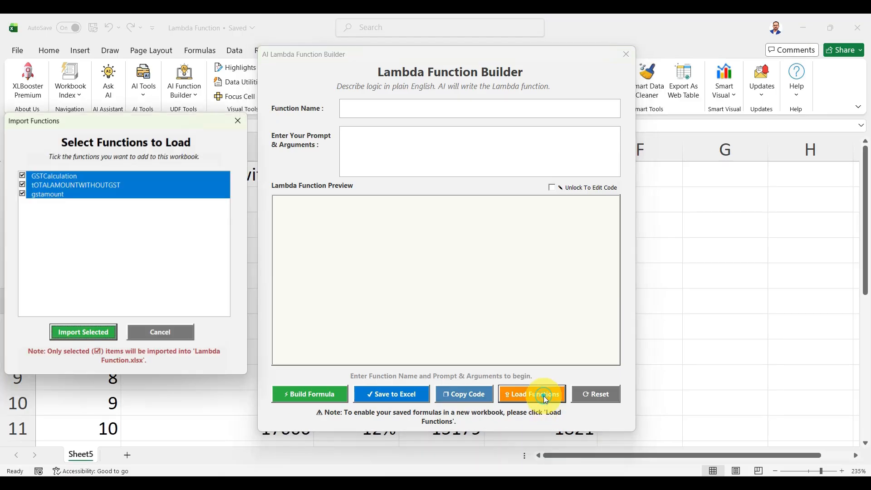
left_click_drag(143, 114, 444, 119)
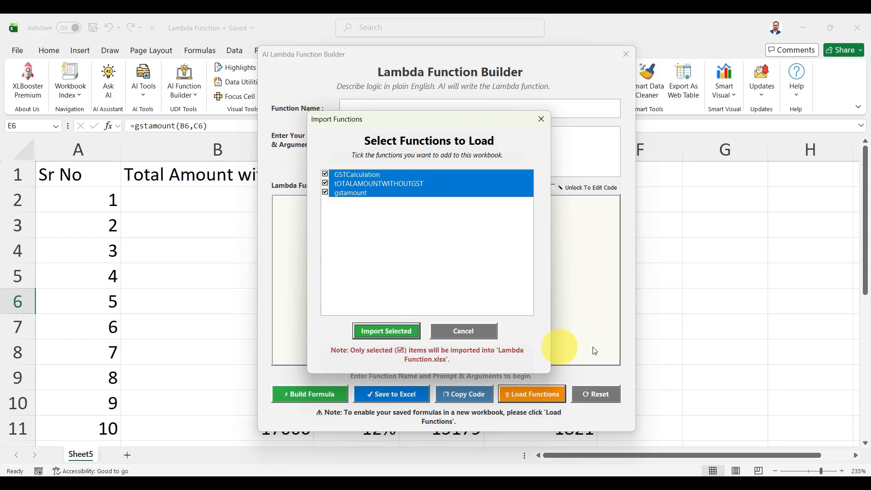
left_click(482, 336)
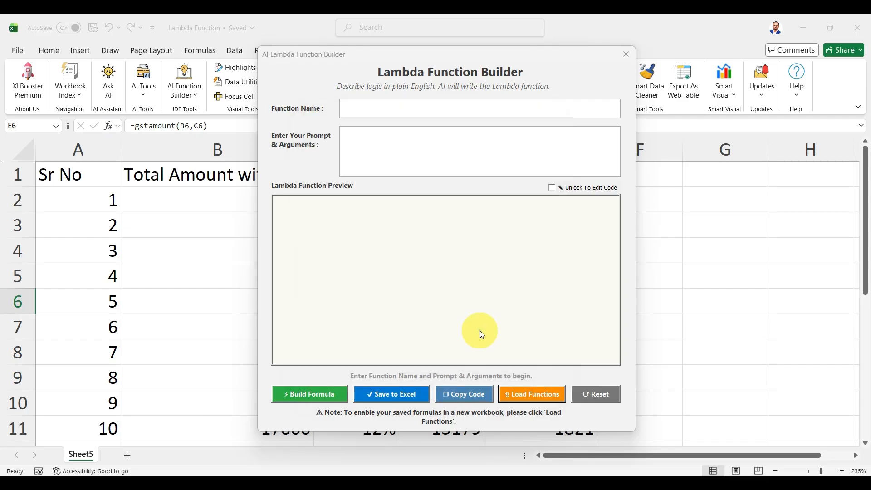
Step: Close the Lambda Function Builder, copy range A1:C11 into a new workbook, and widen column B to fit its header
left_click(627, 53)
left_click_drag(44, 173, 343, 419)
key("ctrl+c")
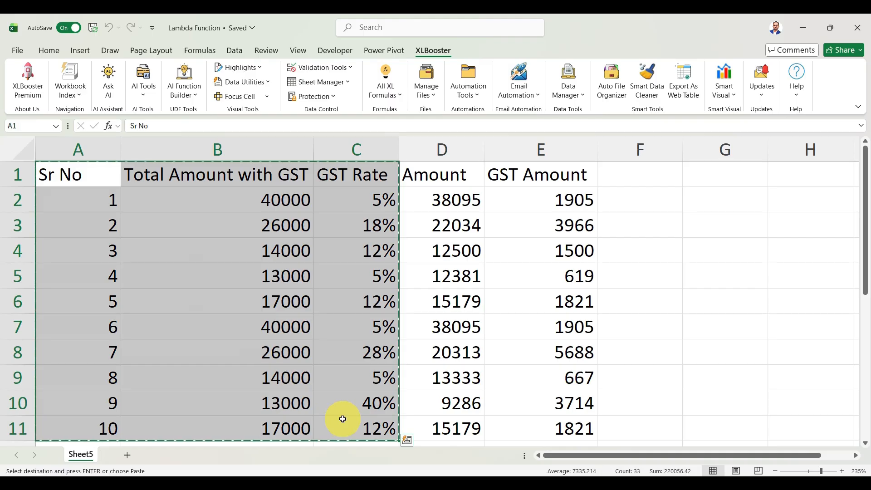
key("ctrl+n")
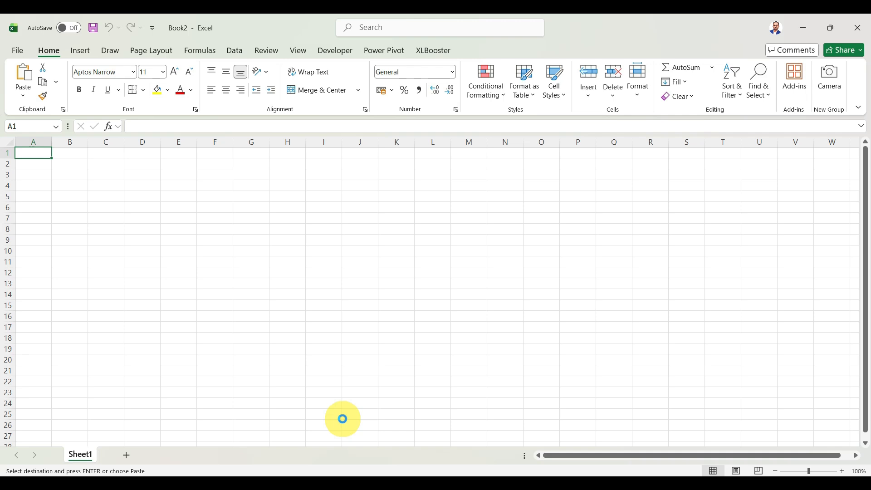
key("ctrl+v")
scroll(58, 224, "up", 4)
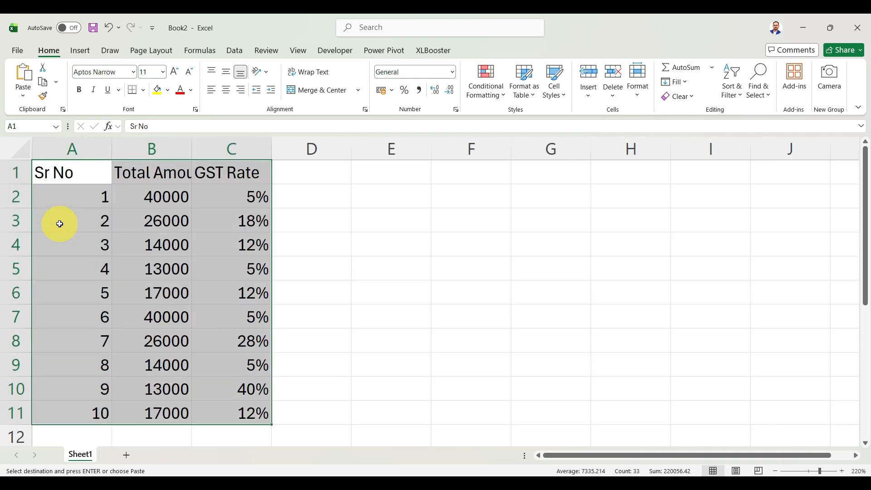
double_click(194, 151)
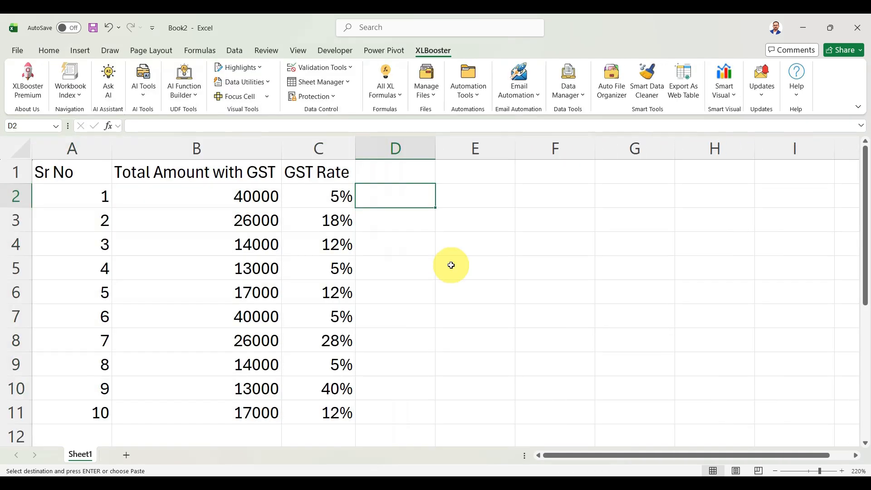
Step: Check whether cell D2 of the new workbook offers the saved functions for =gst, clear the entry, and compare with the Lambda Function workbook
key("Escape")
type("=gst")
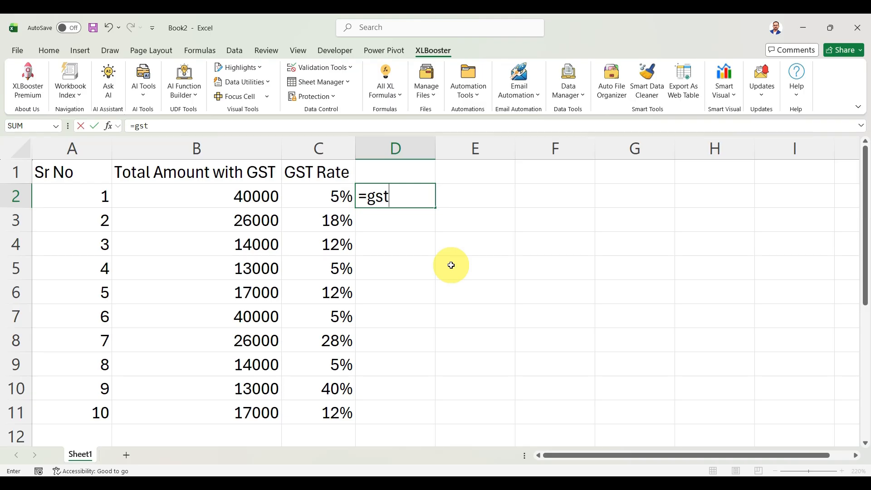
key("BackSpace")
key("BackSpace")
key("BackSpace")
key("BackSpace")
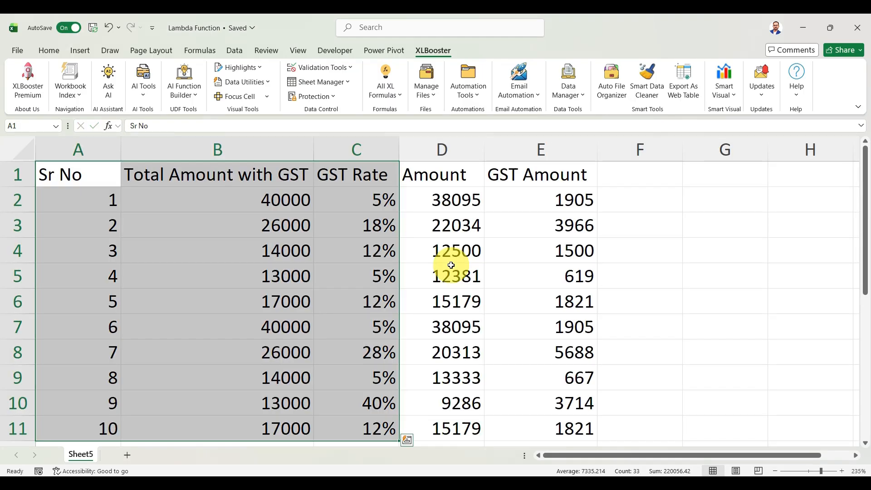
left_click(452, 222)
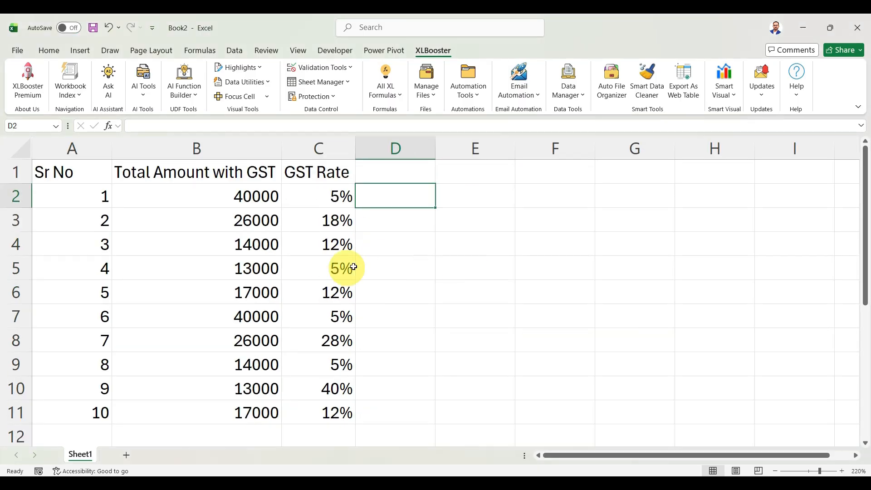
left_click(382, 266)
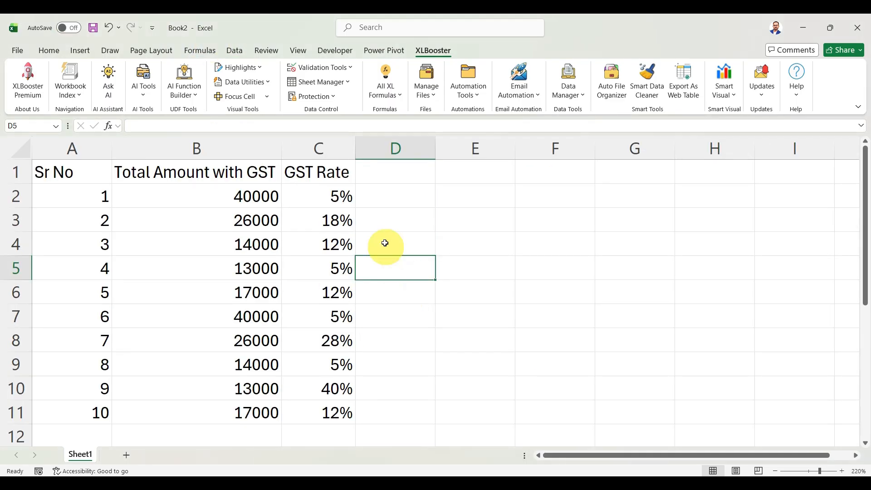
Step: Open the Lambda Function Builder in the new workbook and move its window toward the middle of the sheet
left_click(406, 201)
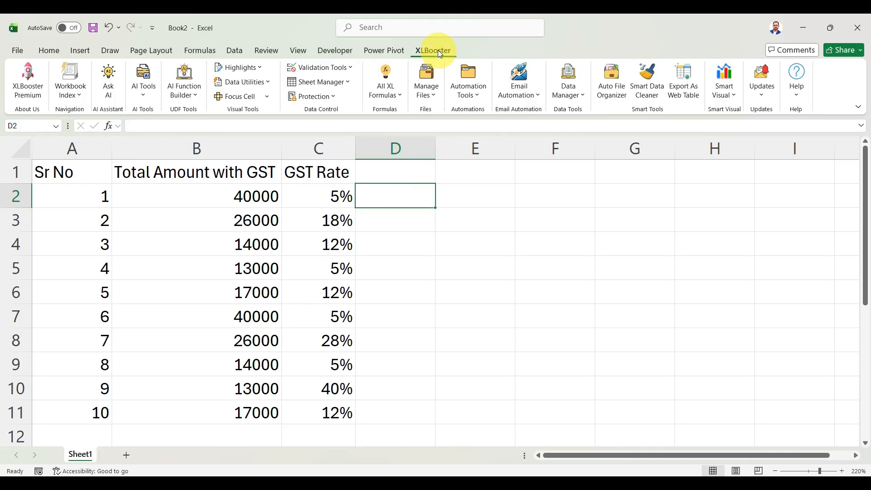
left_click(196, 94)
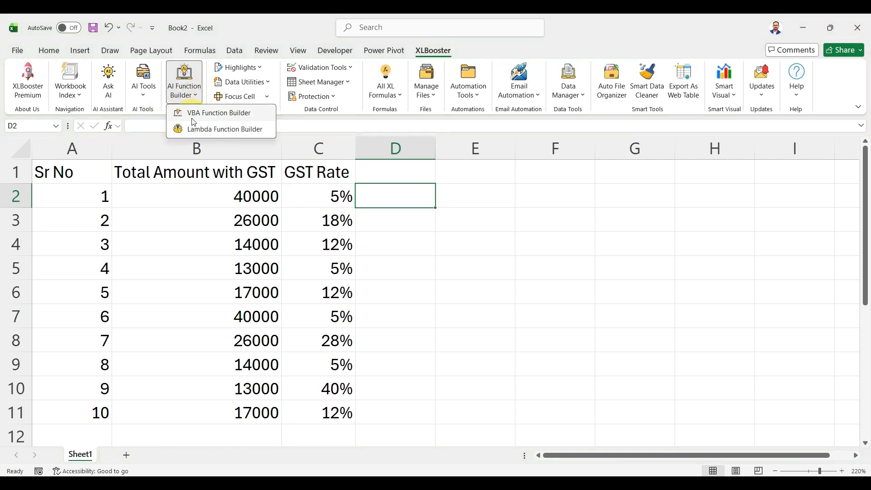
left_click(231, 129)
left_click(544, 363)
left_click_drag(270, 59, 491, 54)
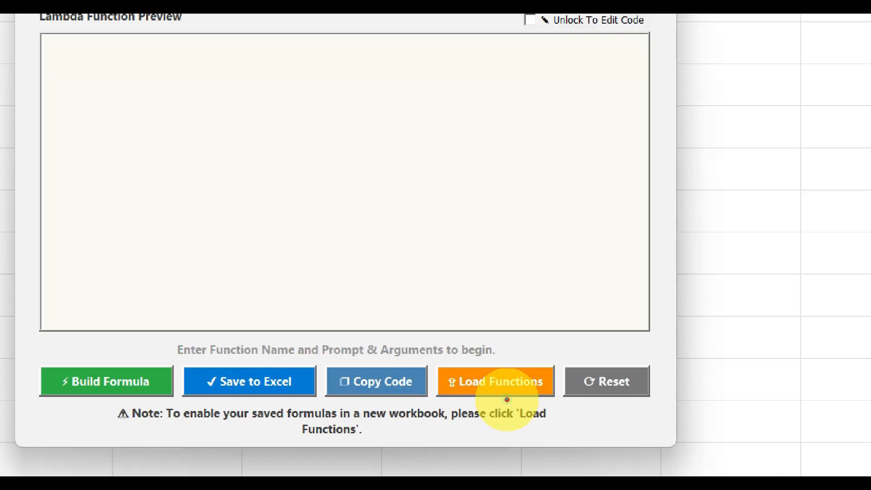
Step: Load the saved functions GSTCalculation, tOTALAMOUNTWITHOUTGST and gstamount into Book2 and close the builder
left_click(509, 400)
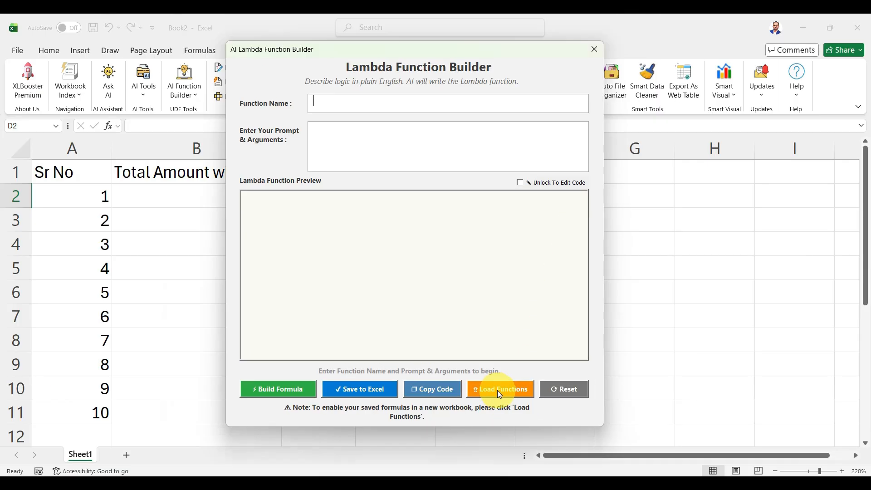
left_click(493, 384)
left_click_drag(122, 121, 434, 107)
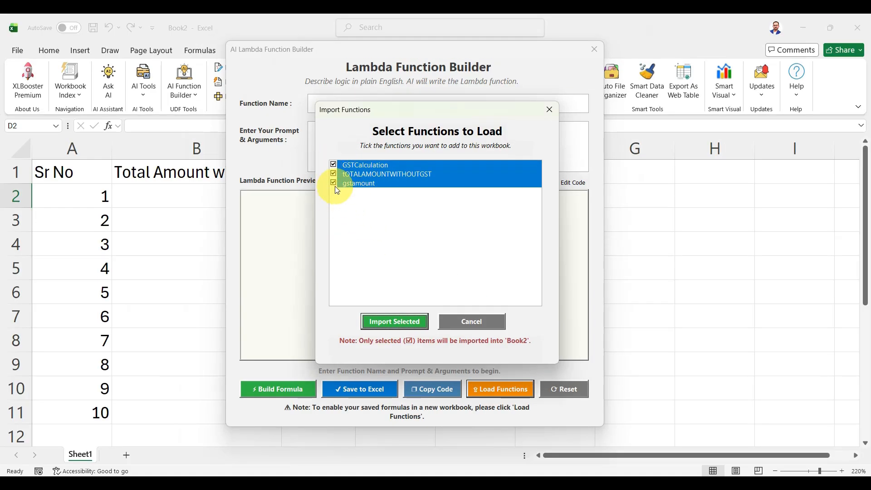
left_click(403, 322)
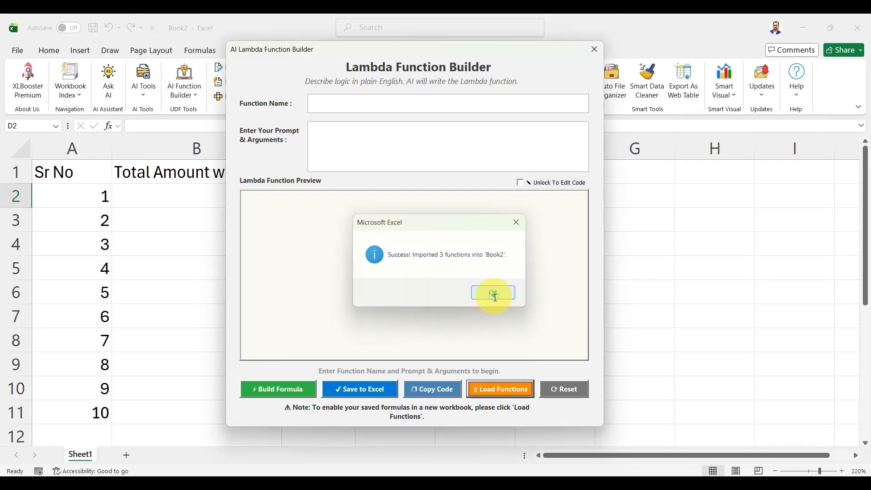
left_click(502, 300)
left_click(639, 0)
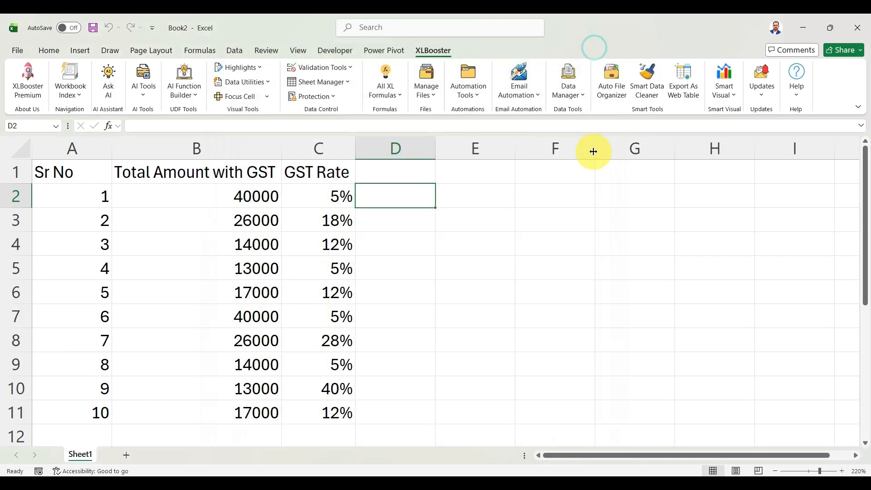
Step: Enter =tOTALAMOUNTWITHOUTGST(B2,C2) in cell D2 and fill it down to row 11
double_click(407, 202)
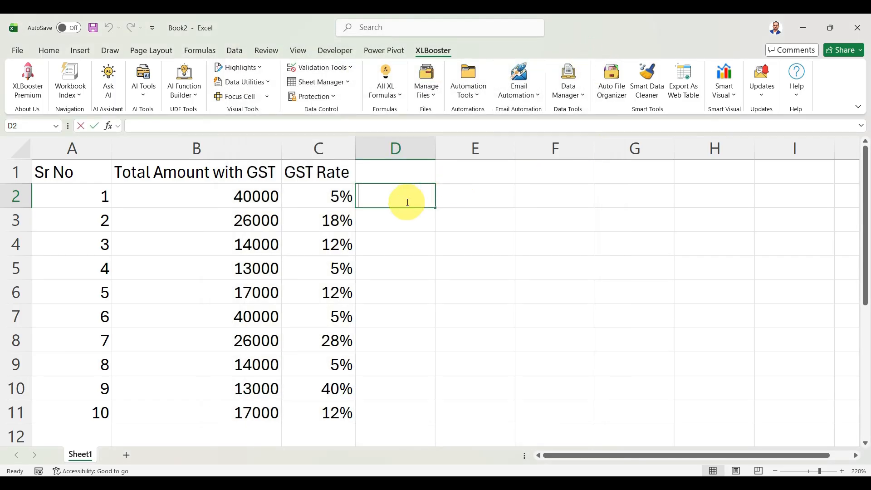
type("=gst")
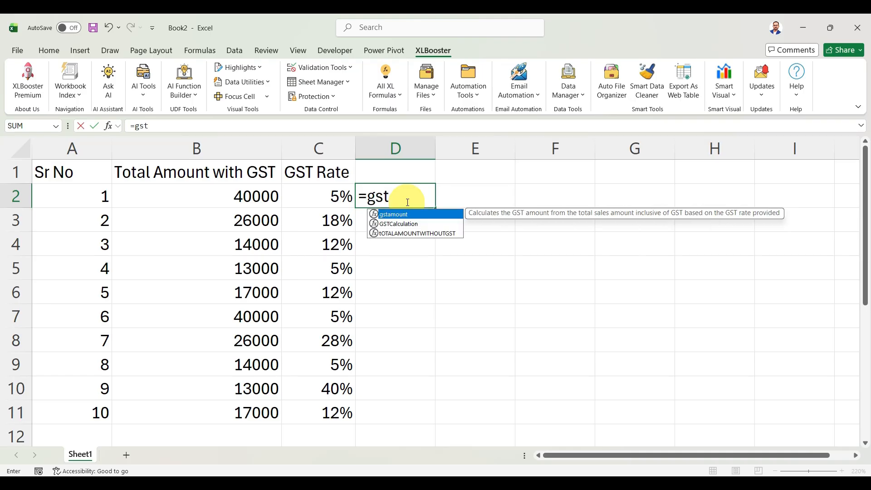
key("Down")
key("Down")
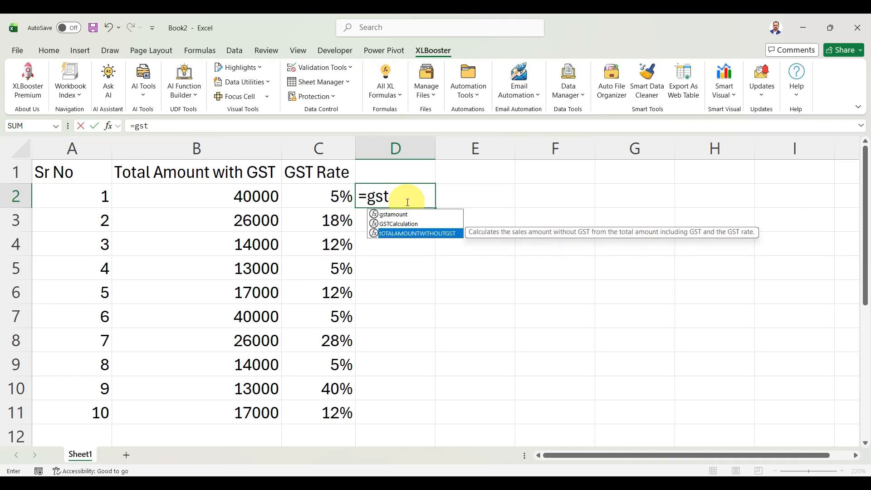
key("Tab")
key("Left")
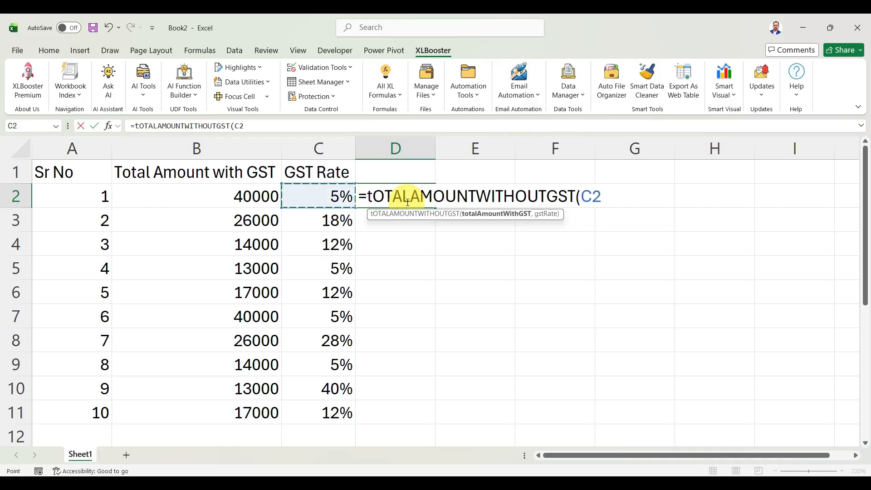
key("Left")
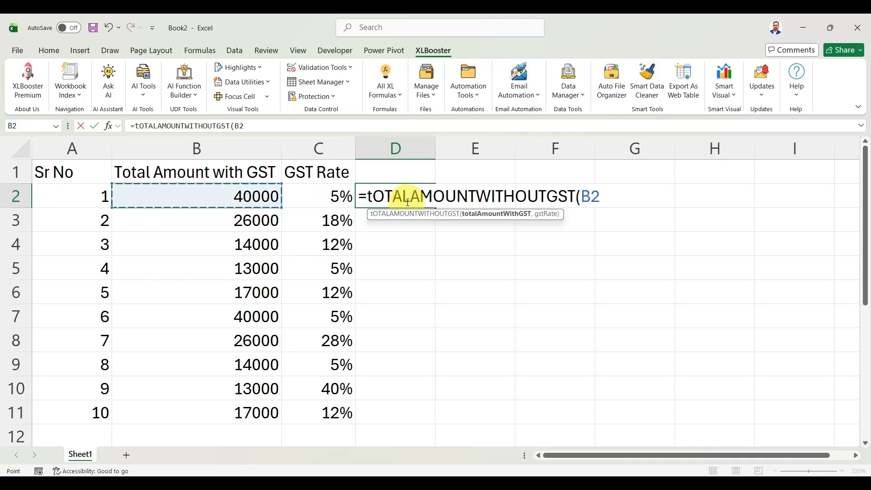
type(",")
key("Left")
key("Return")
left_click(407, 203)
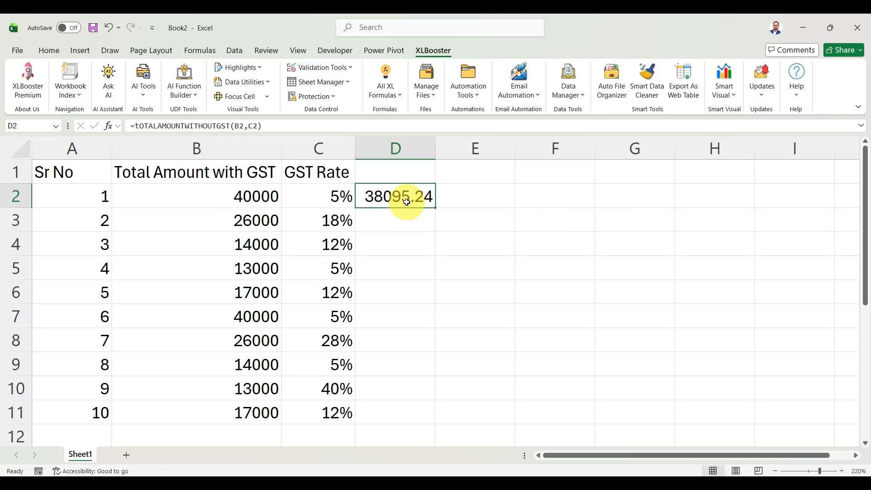
double_click(435, 207)
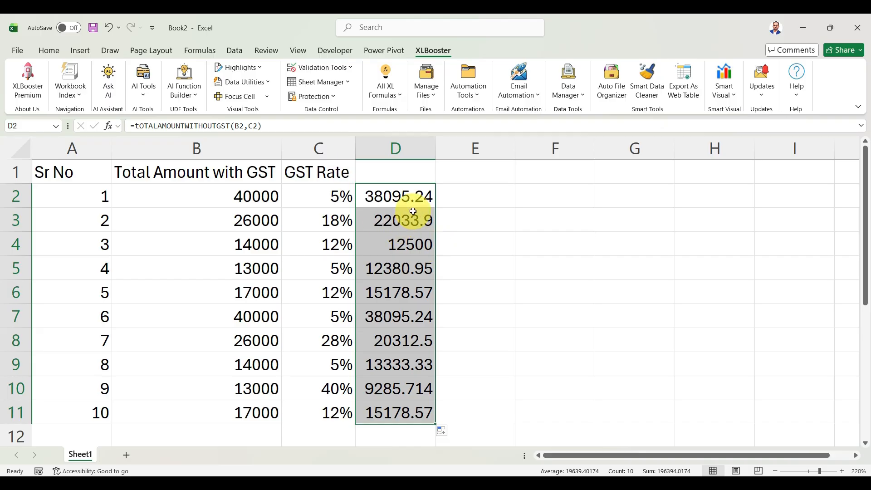
Step: Reopen the Lambda Function Builder, review the saved functions available to load, and close it without importing
left_click(187, 95)
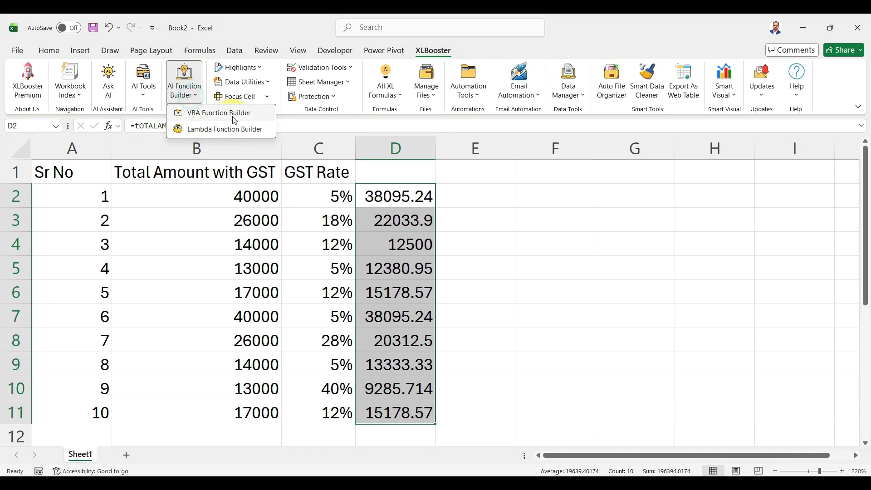
left_click(225, 129)
left_click(527, 361)
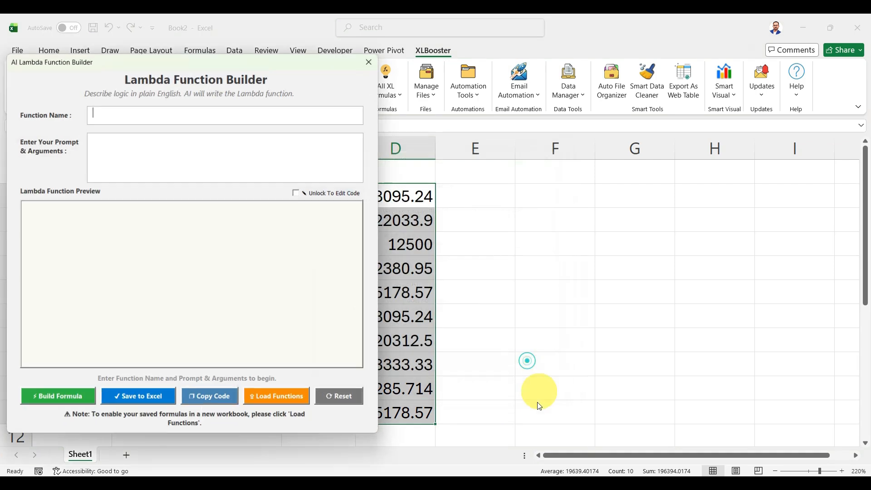
left_click(284, 402)
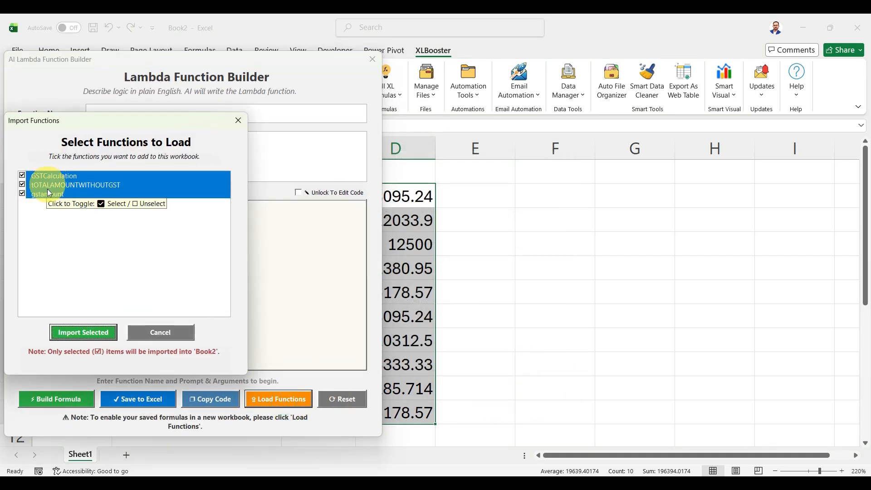
left_click(238, 120)
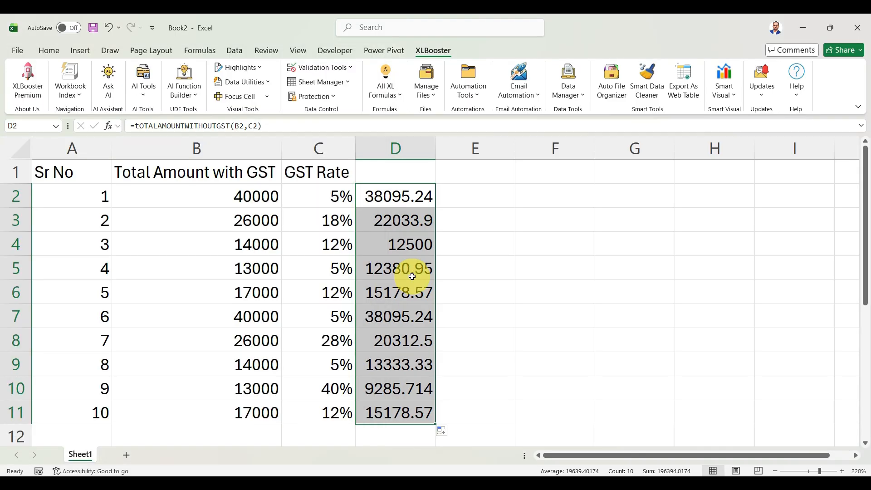
Step: Show the function builder types offered by the AI Function Builder
left_click(186, 95)
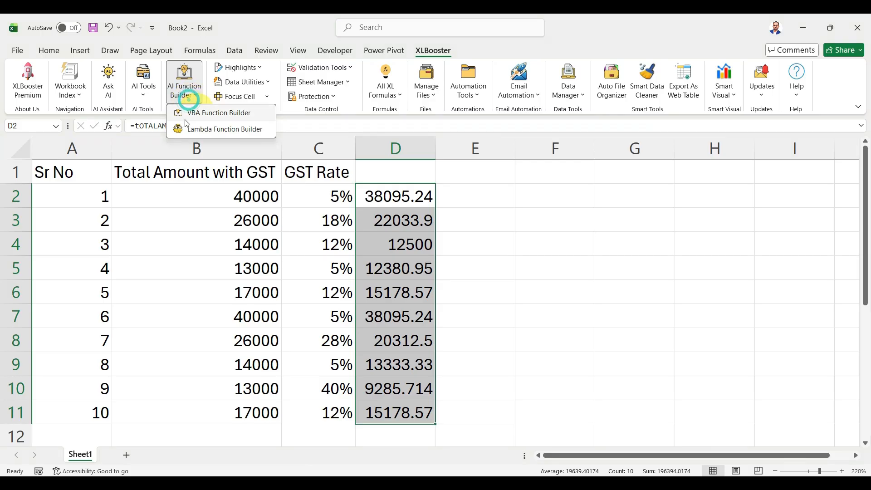